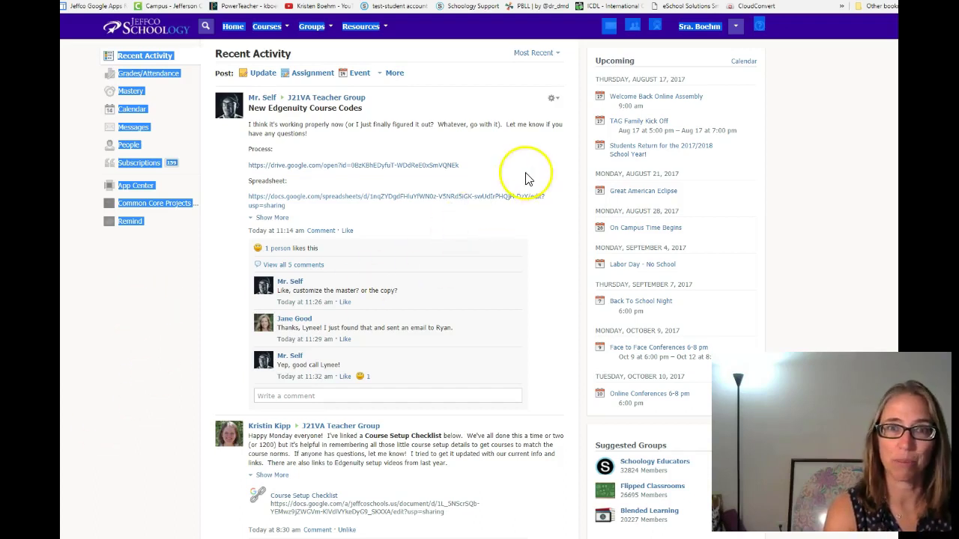
- Open the Portfolios section of your own user profile
left_click(562, 30)
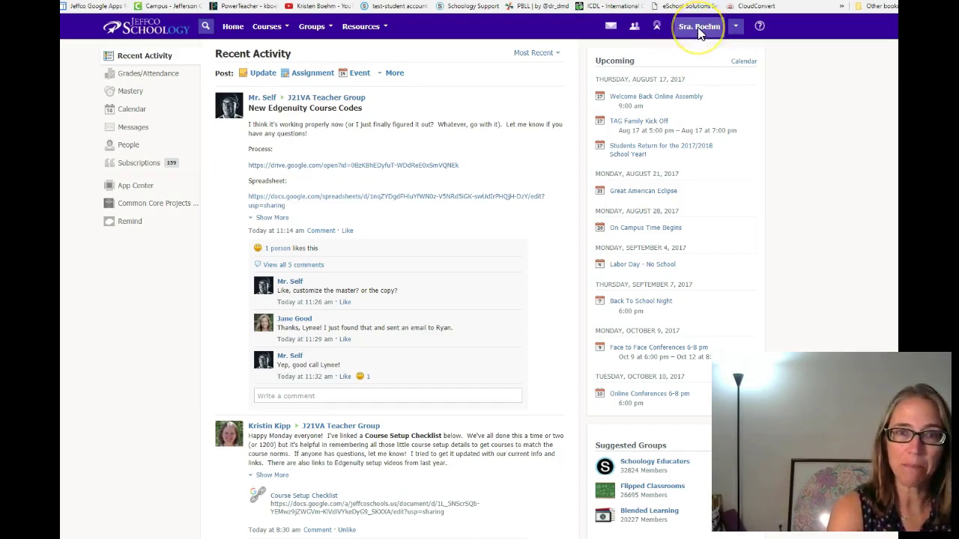
left_click(699, 34)
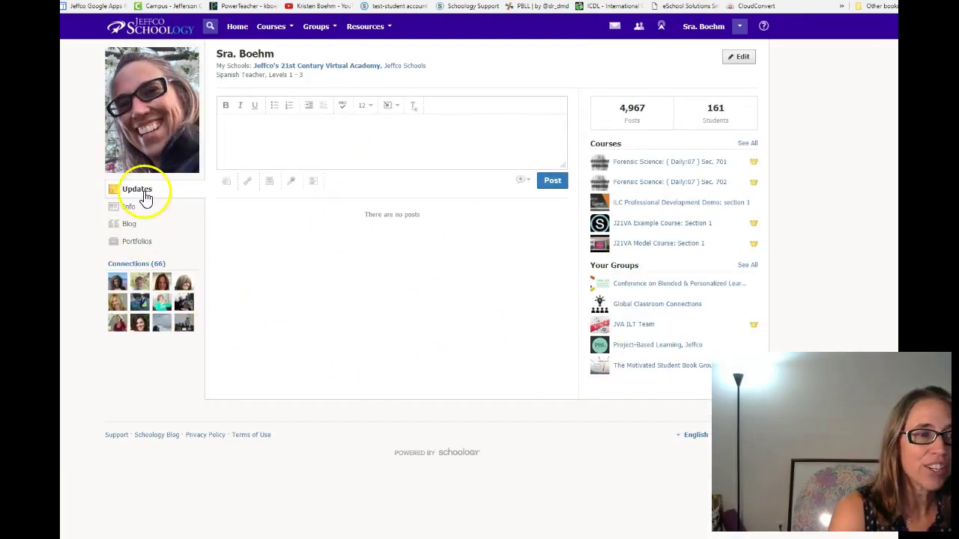
left_click(137, 243)
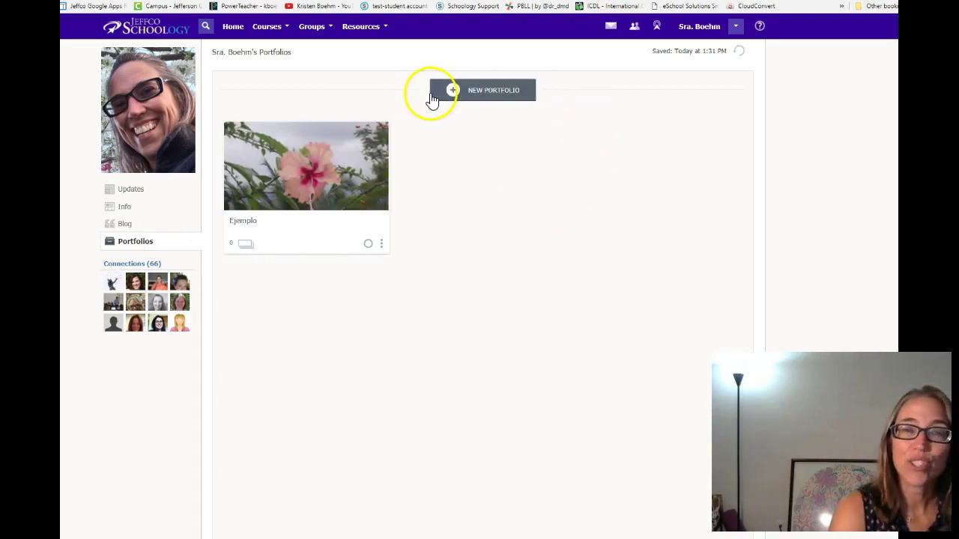
- Create a new portfolio and title it "project portfolio"
left_click(491, 94)
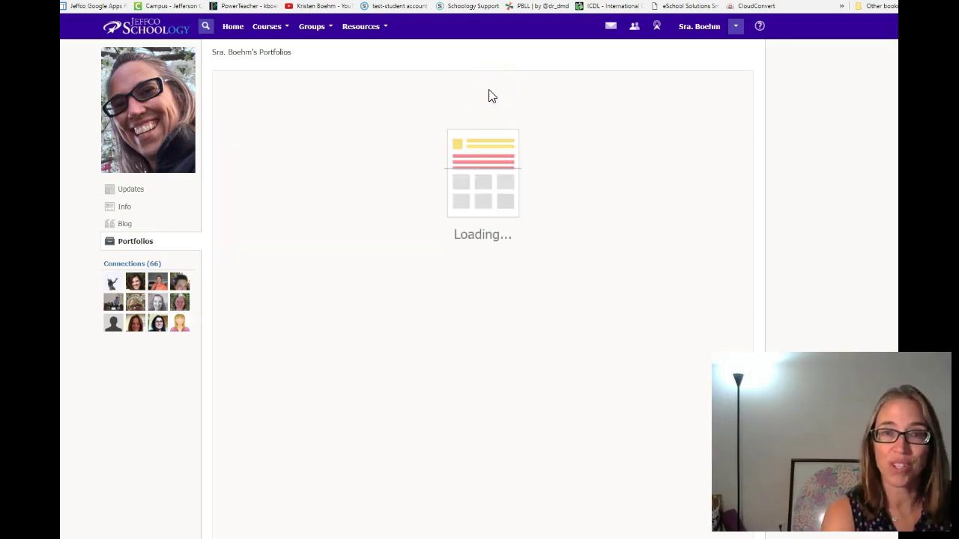
left_click(467, 90)
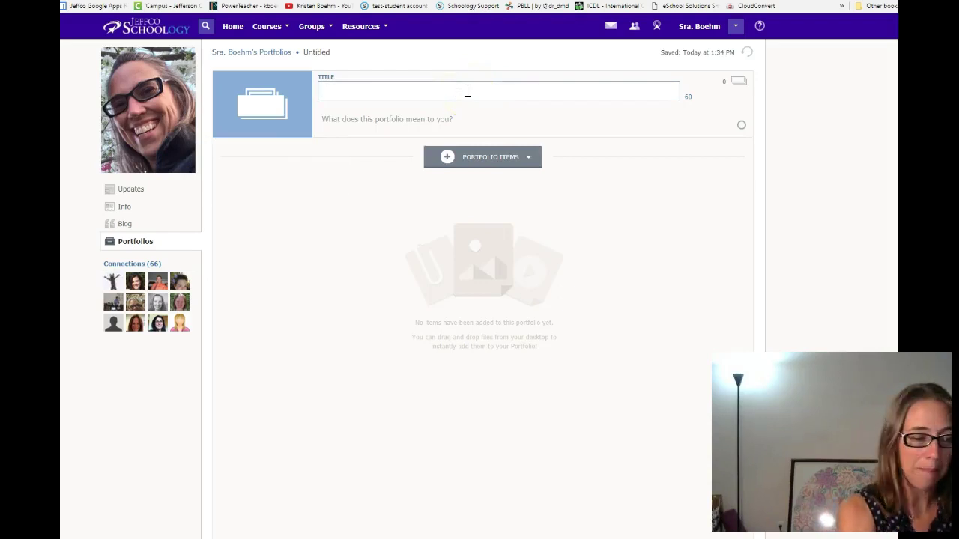
type("Test")
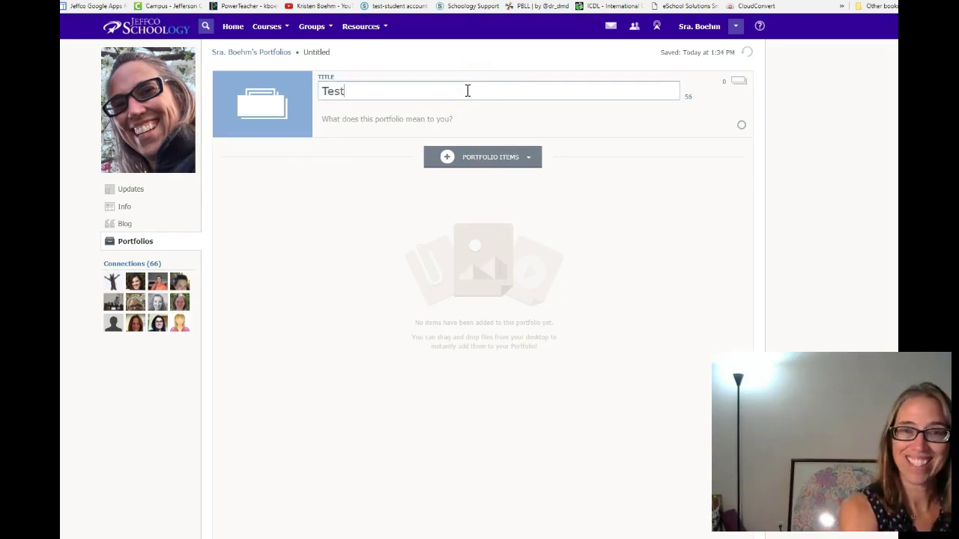
key("BackSpace")
key("BackSpace")
key("BackSpace")
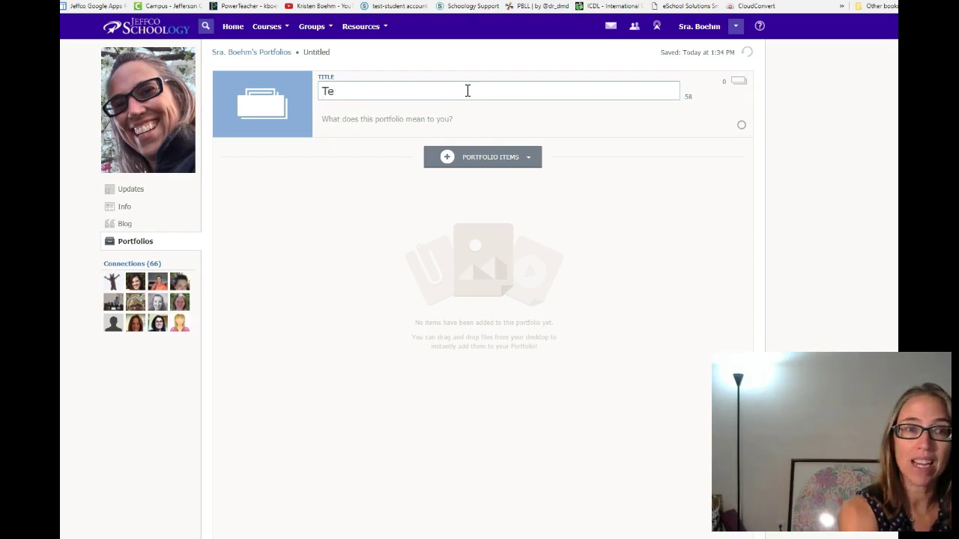
key("BackSpace")
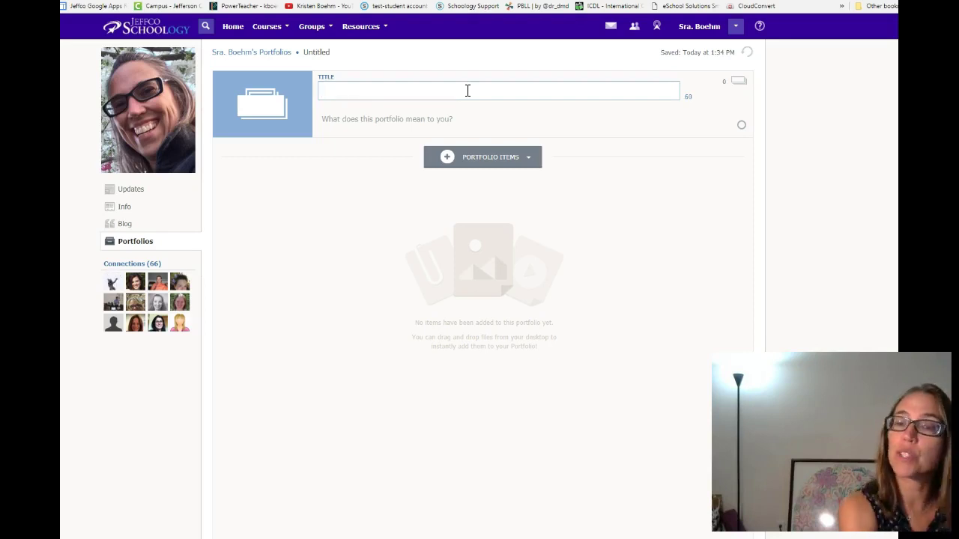
type("project portfolio")
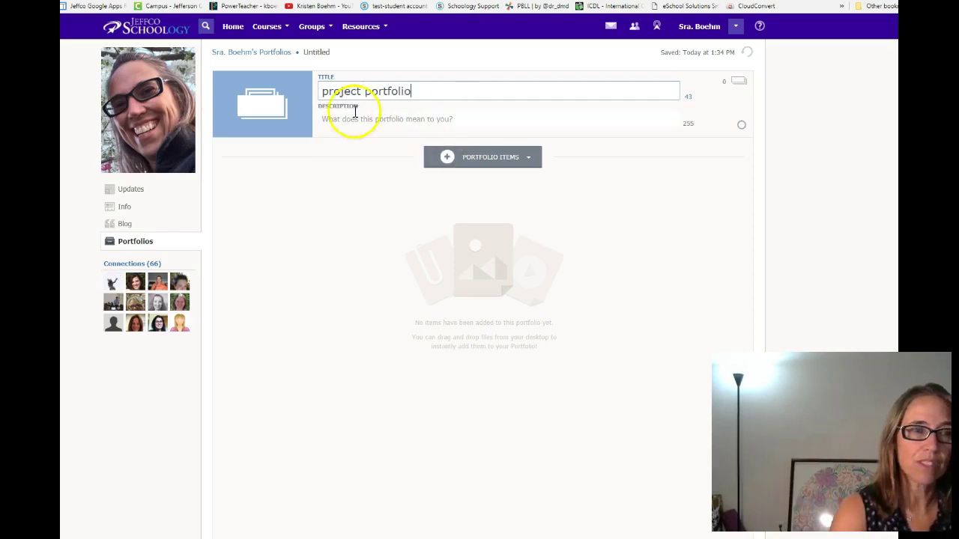
- Upload picture 041 from the Costa Rica 2013 folder as the portfolio's image
mouse_move(274, 110)
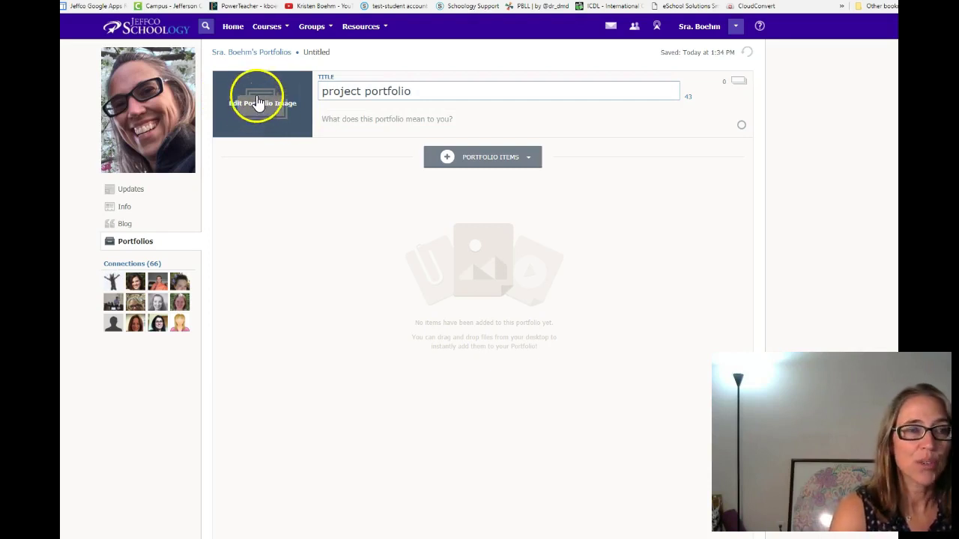
left_click(261, 105)
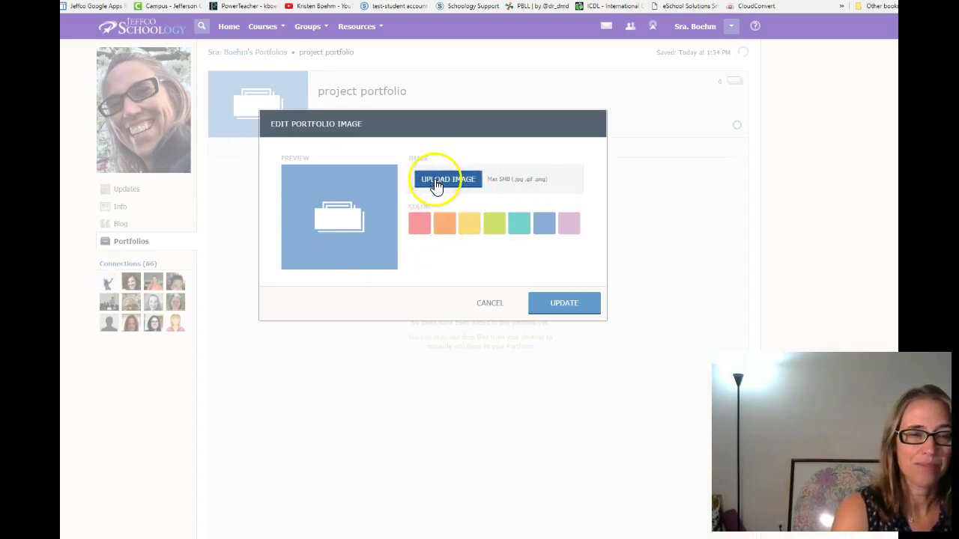
left_click(420, 232)
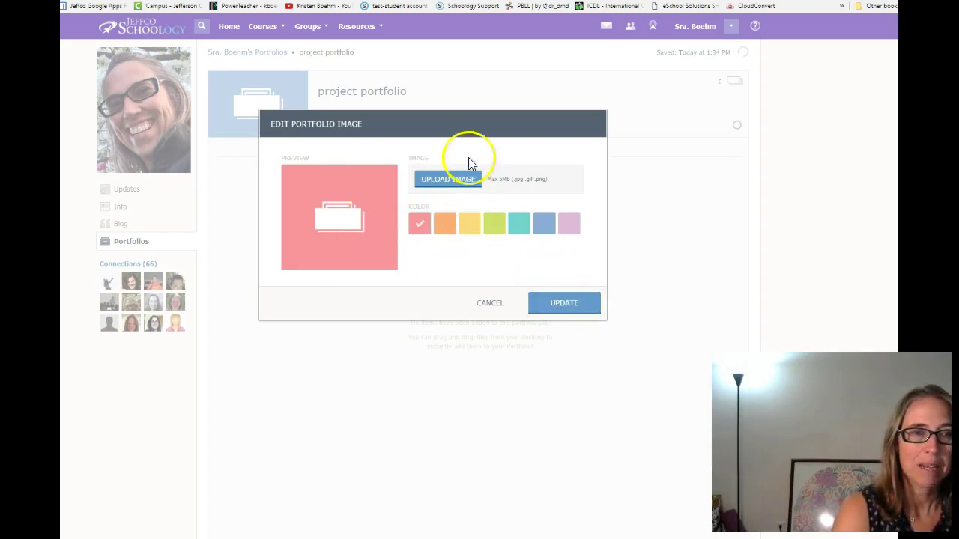
left_click(457, 188)
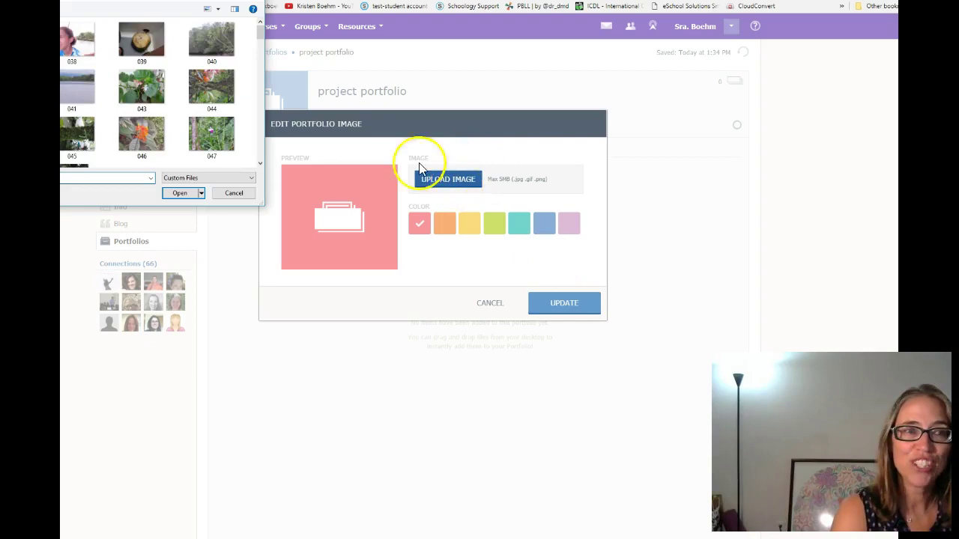
left_click(82, 91)
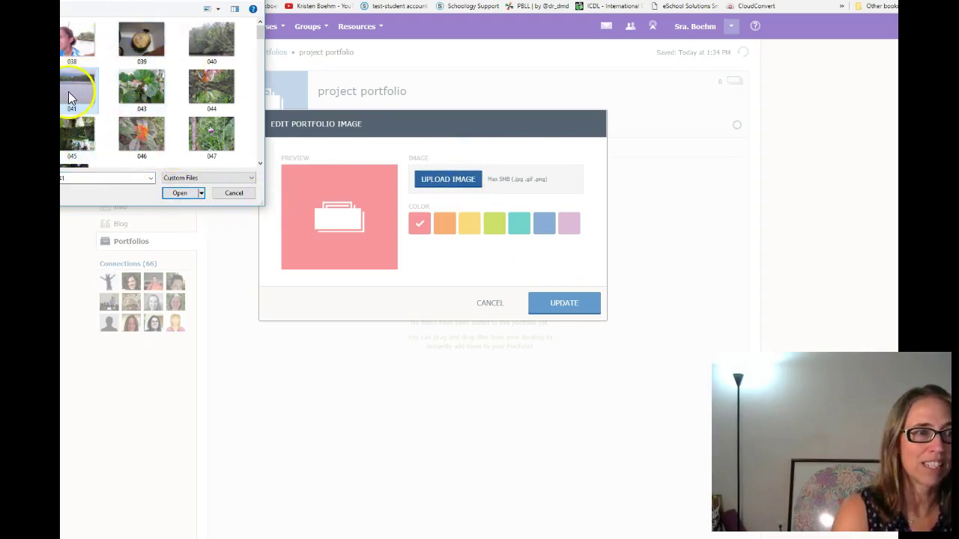
left_click_drag(94, 1, 194, 2)
left_click(280, 212)
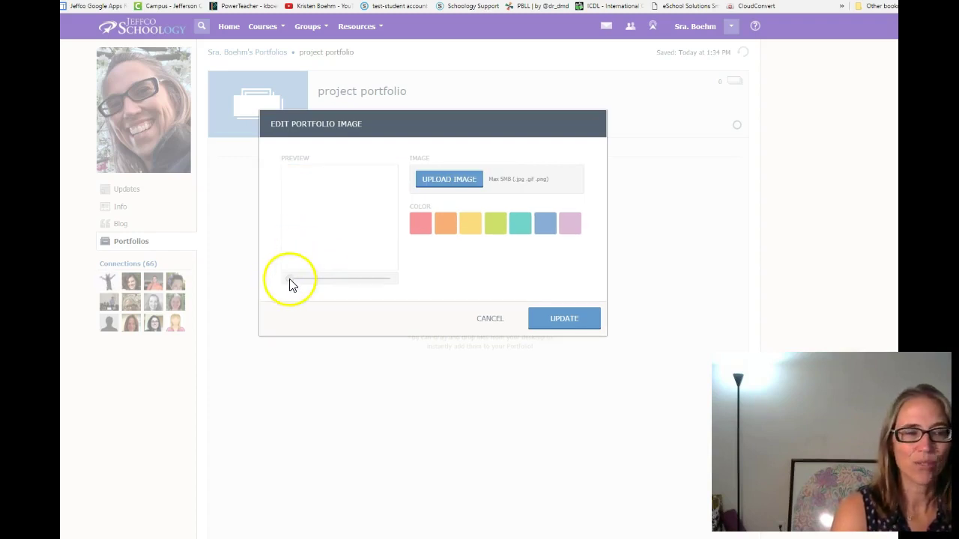
- Zoom in slightly on the portfolio image, shift it down so the treeline and sky are in frame, and apply the update
mouse_move(293, 284)
left_mouse_down()
mouse_move(361, 286)
mouse_move(291, 287)
left_mouse_up()
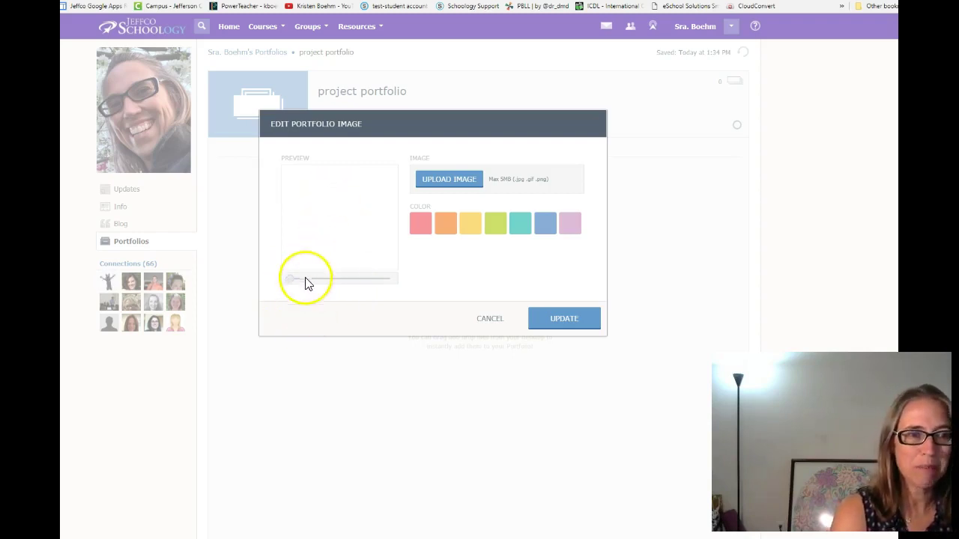
mouse_move(291, 283)
left_mouse_down()
mouse_move(368, 285)
mouse_move(304, 287)
left_mouse_up()
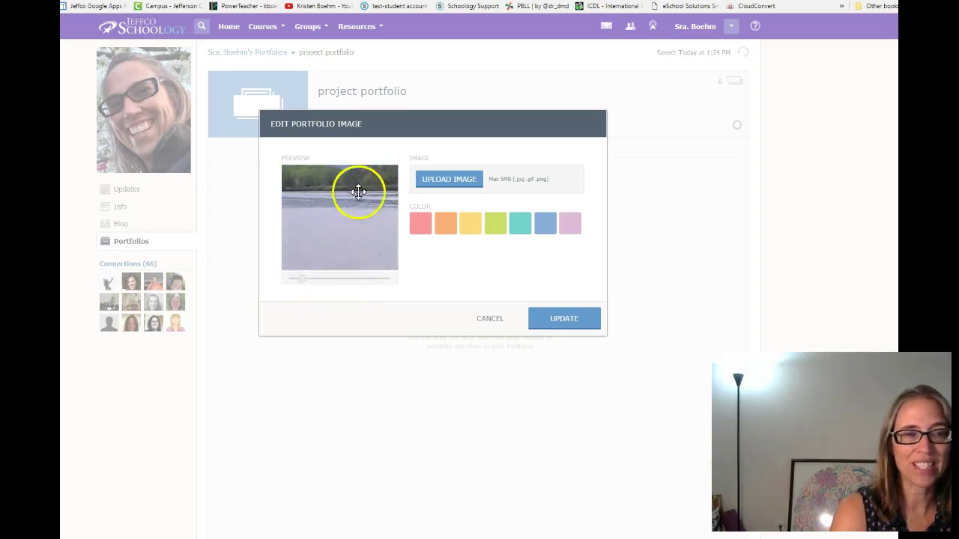
left_click_drag(337, 206, 337, 242)
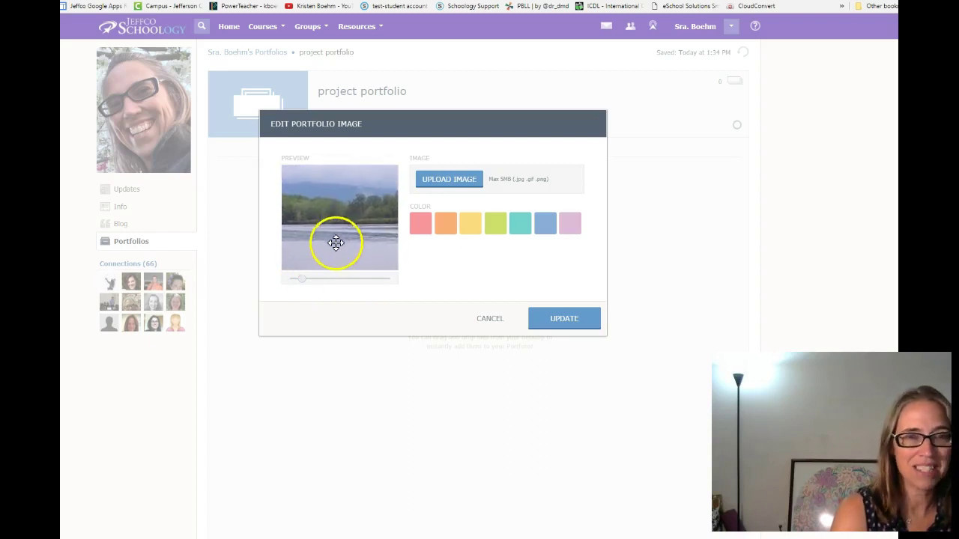
left_click(574, 322)
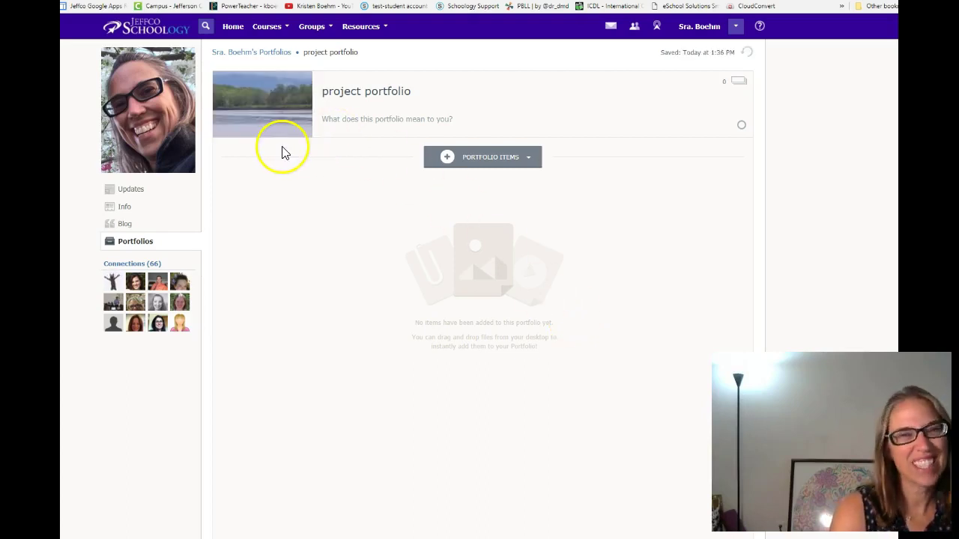
- Set the portfolio's description to "What I've learned"
mouse_move(278, 102)
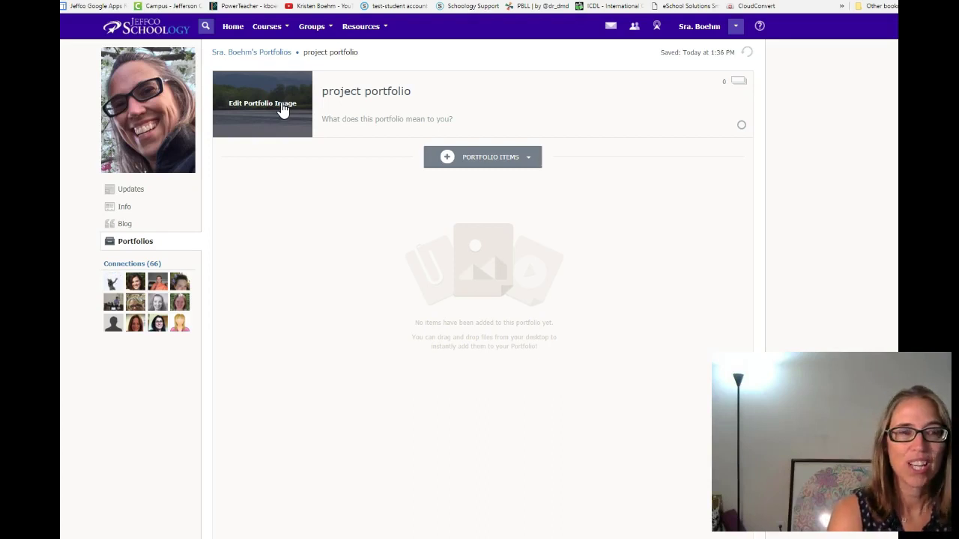
left_click(333, 121)
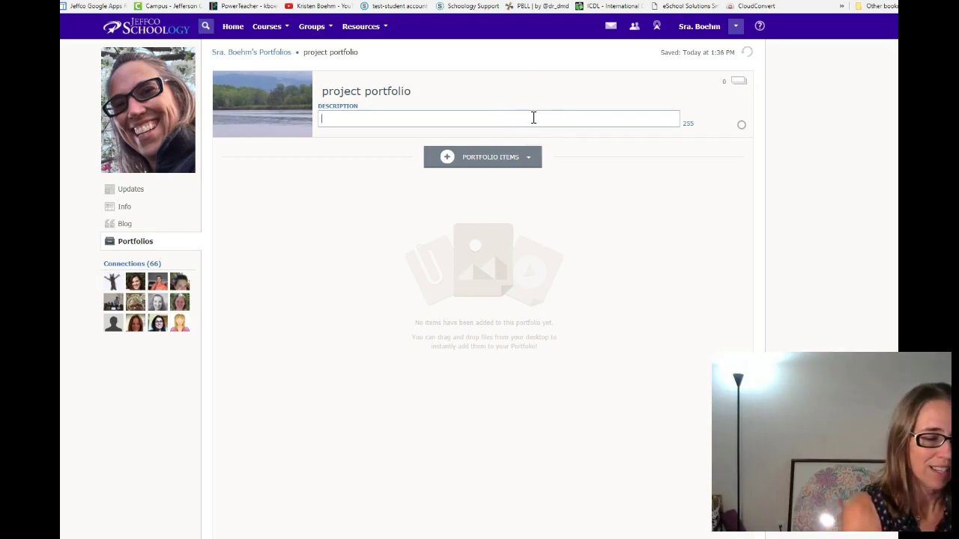
type("What I can")
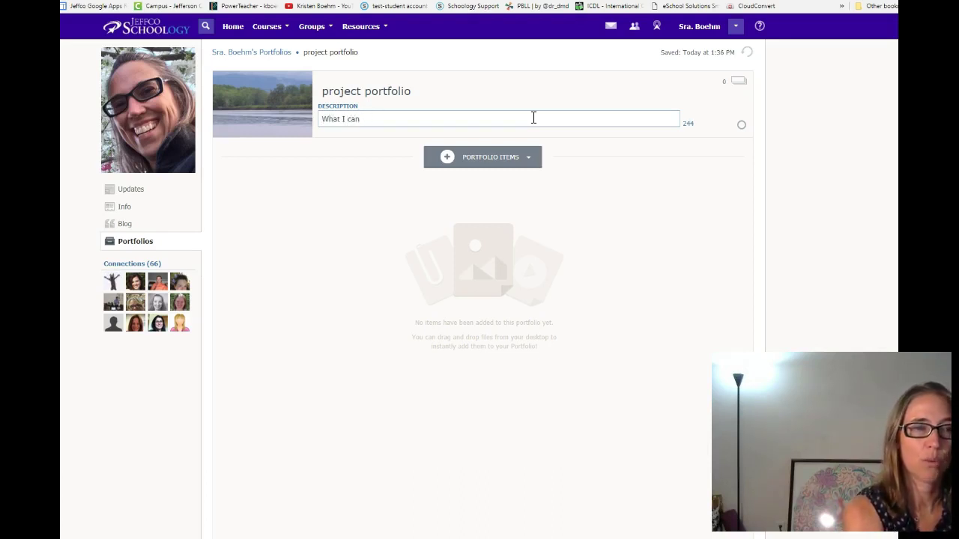
type("'ve learned")
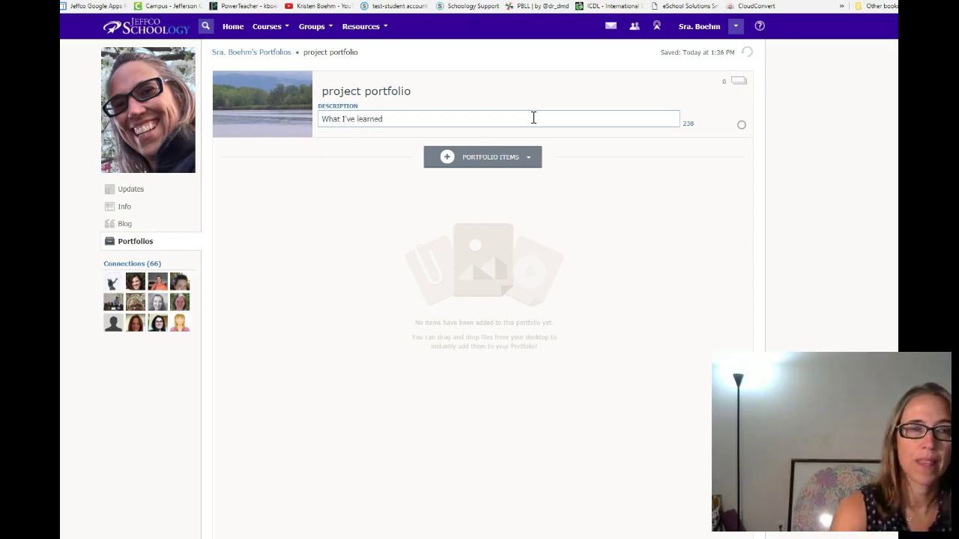
left_click(304, 193)
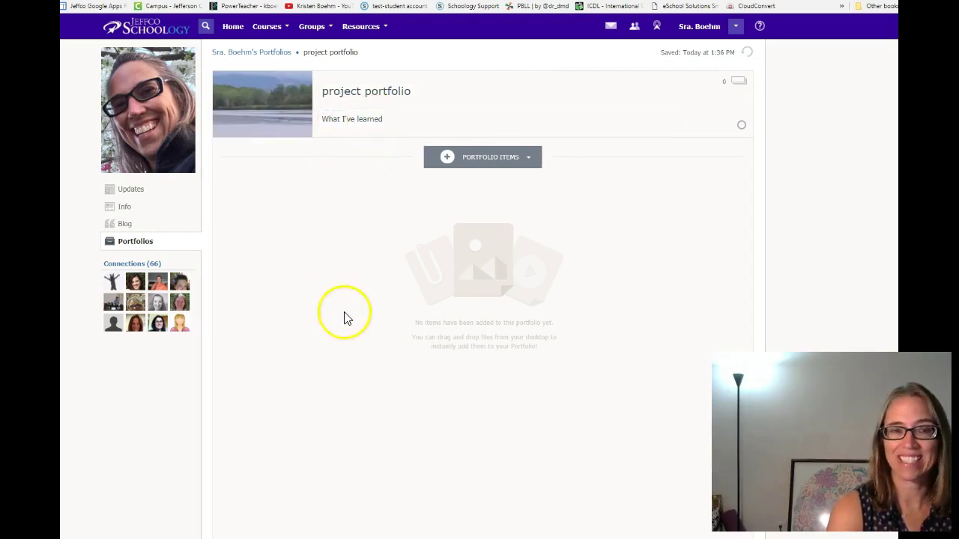
- Examine the list of courses offered for adding an assignment submission to the portfolio, and leave without adding one
left_click(491, 163)
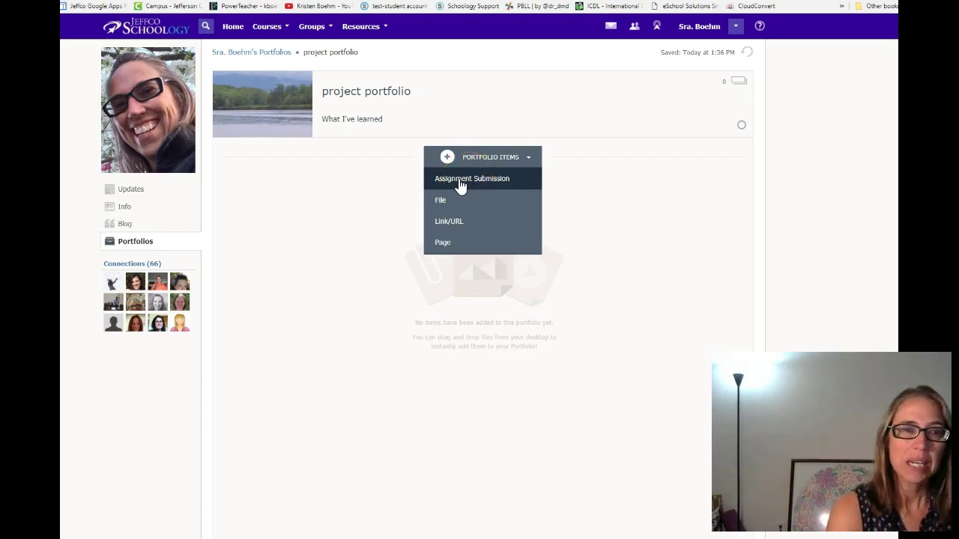
left_click(461, 181)
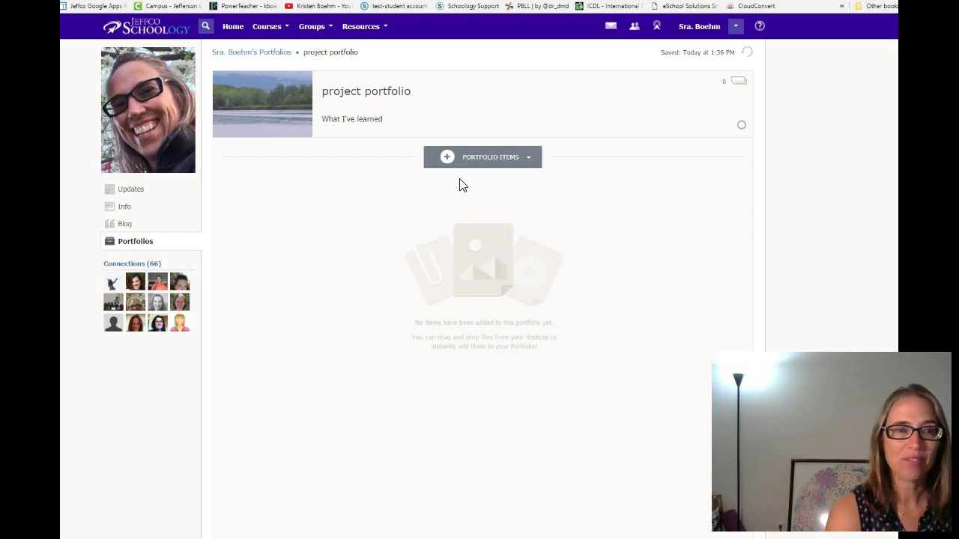
left_click(499, 158)
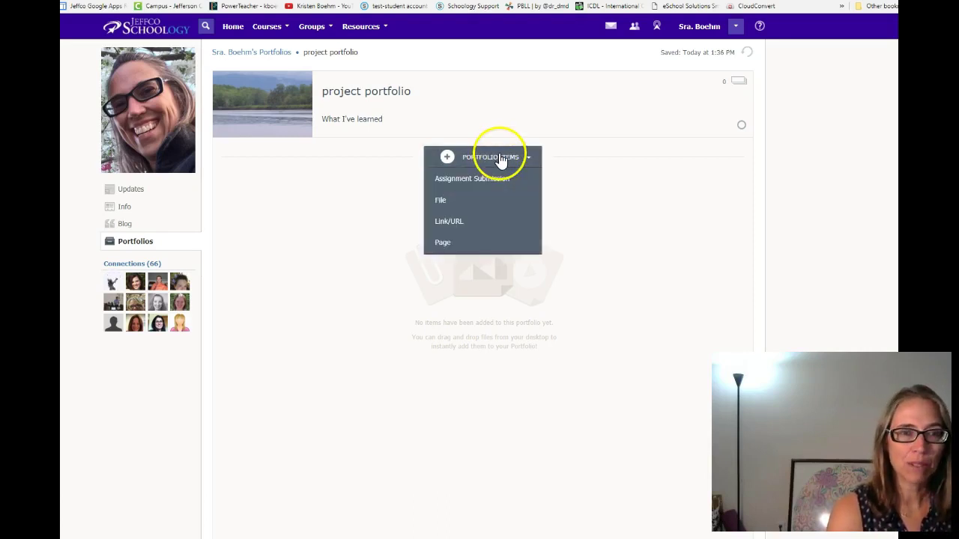
left_click(485, 179)
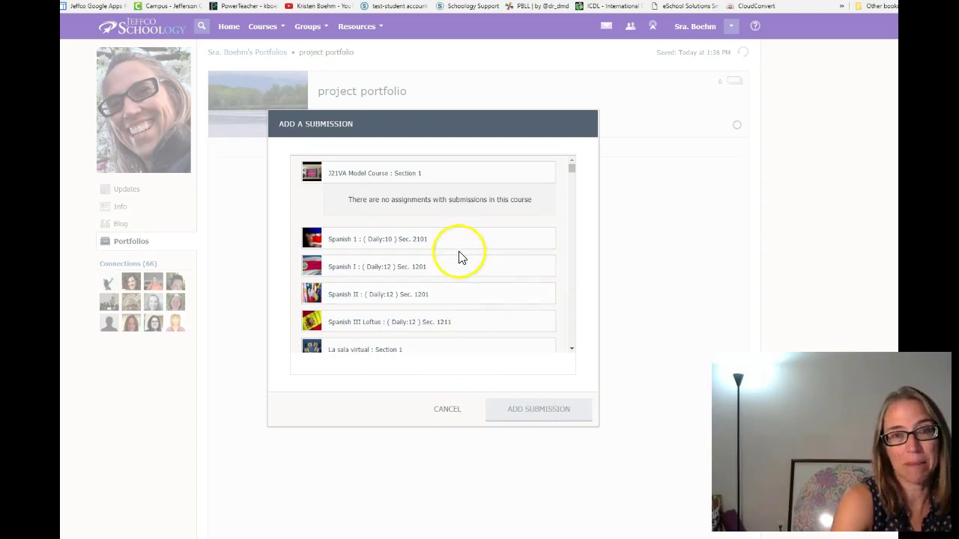
left_click(448, 410)
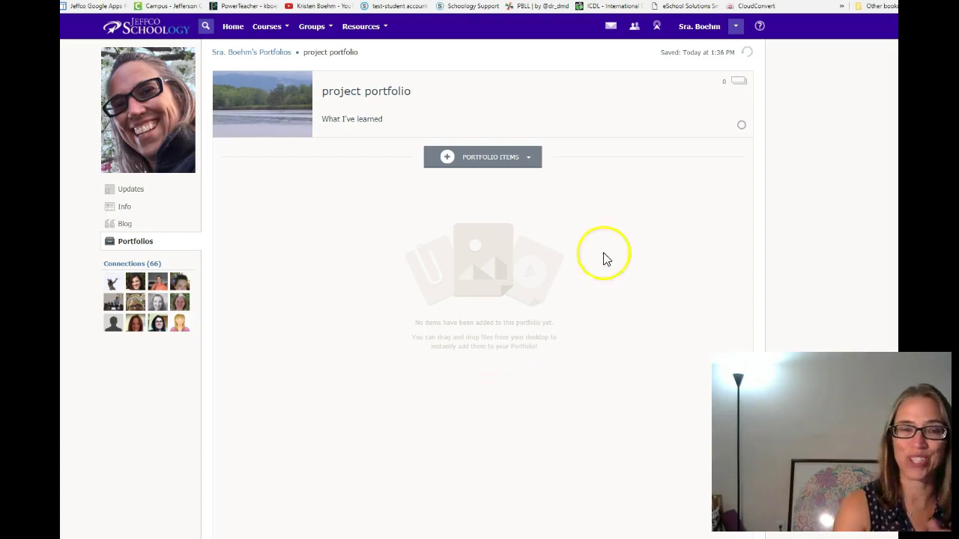
- Look at the File and Link/URL options for new portfolio items, closing each without adding anything
left_click(495, 156)
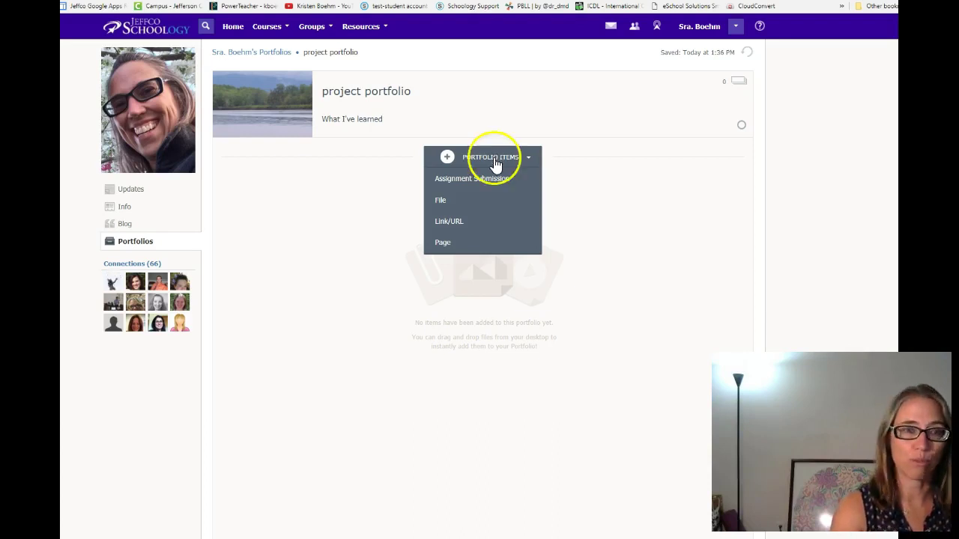
left_click(441, 201)
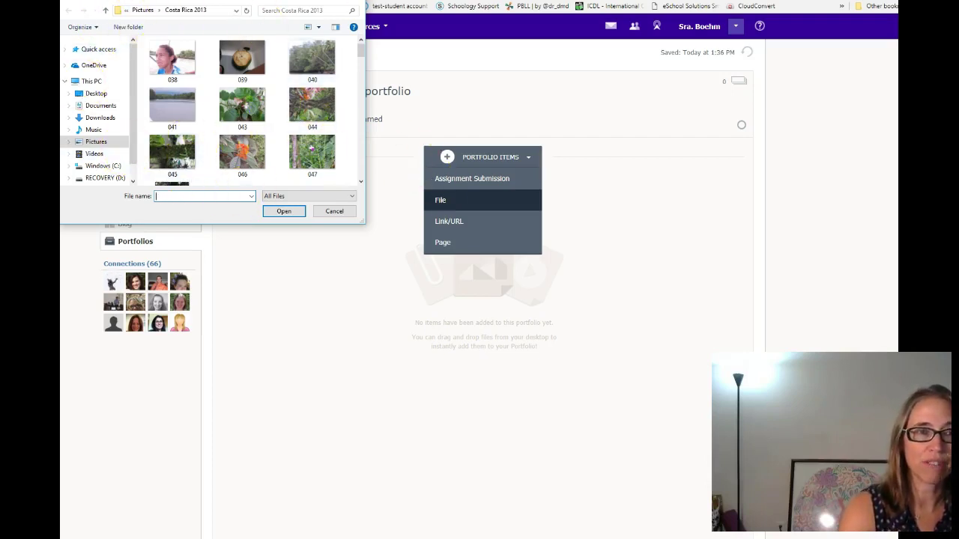
key("Escape")
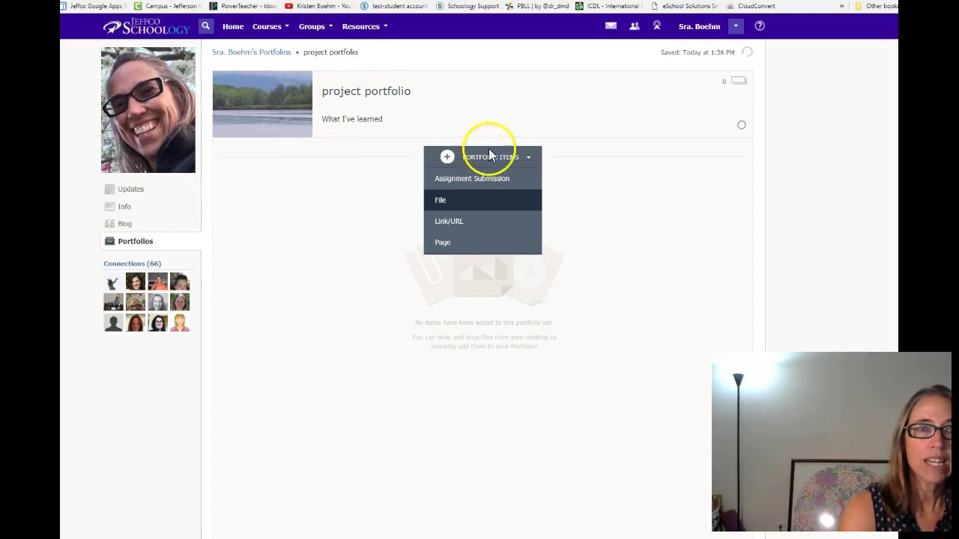
left_click(454, 223)
left_click(445, 180)
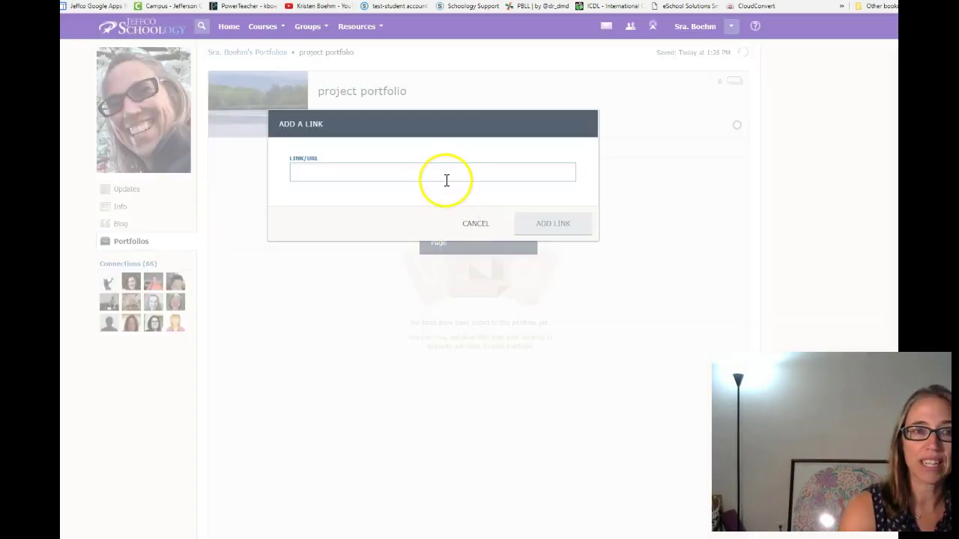
key("Escape")
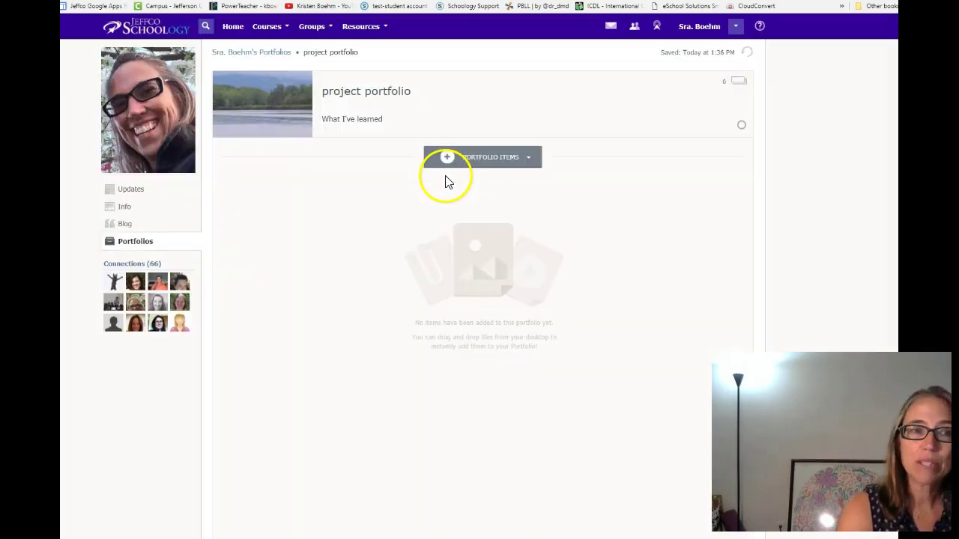
- Start a new link item for the portfolio, and find the Sierpe River Wikipedia article through a web search in a new tab
left_click(496, 164)
left_click(439, 222)
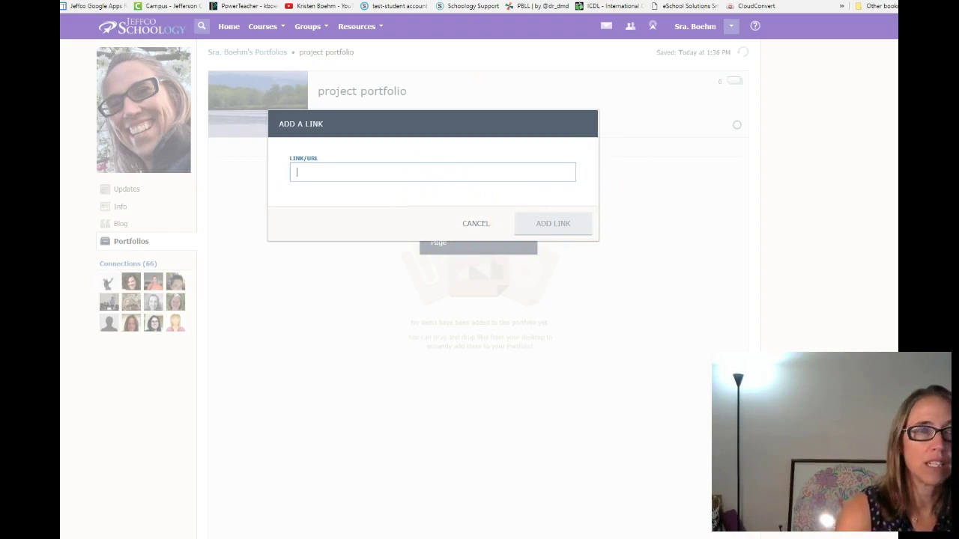
key("ctrl+t")
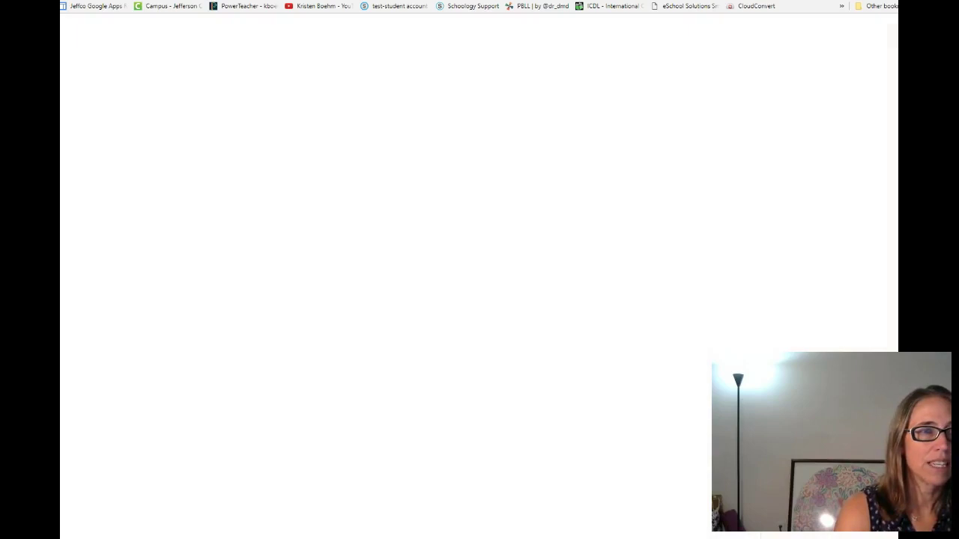
left_click(349, 164)
type("rubistar")
key("Return")
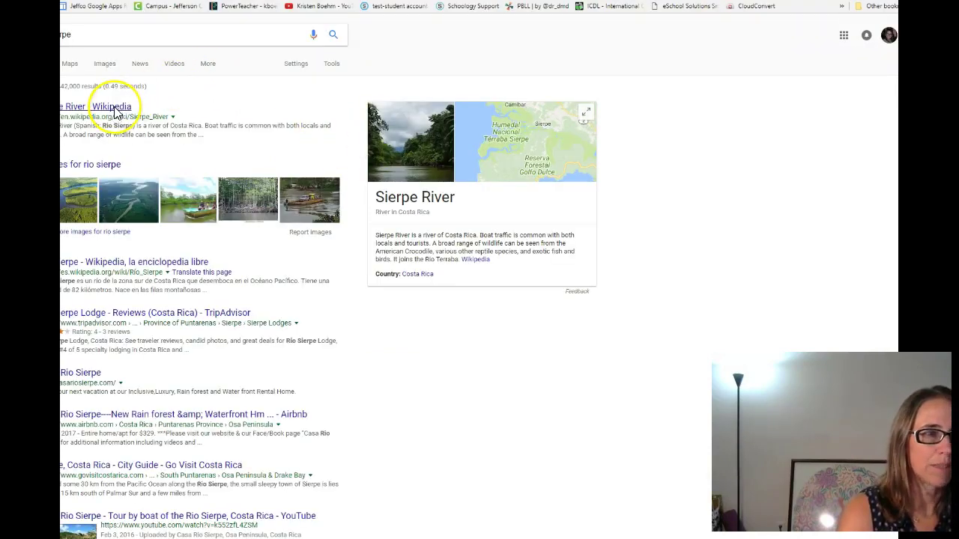
left_click(114, 112)
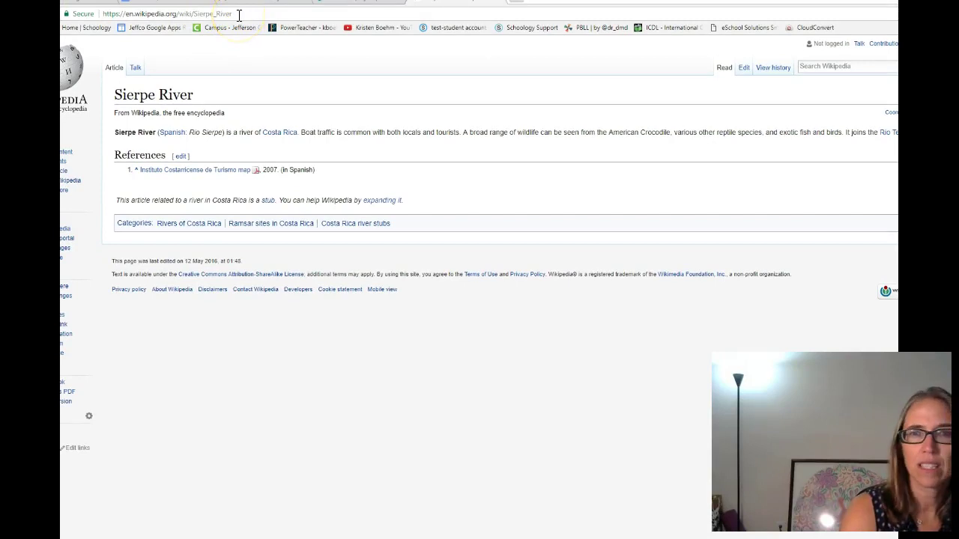
left_click_drag(239, 14, 104, 17)
right_click(110, 14)
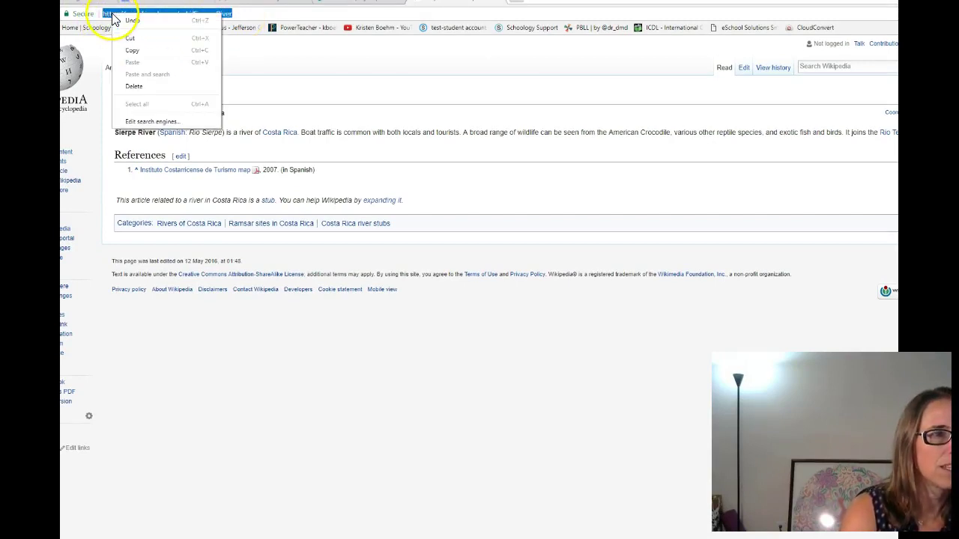
left_click(132, 51)
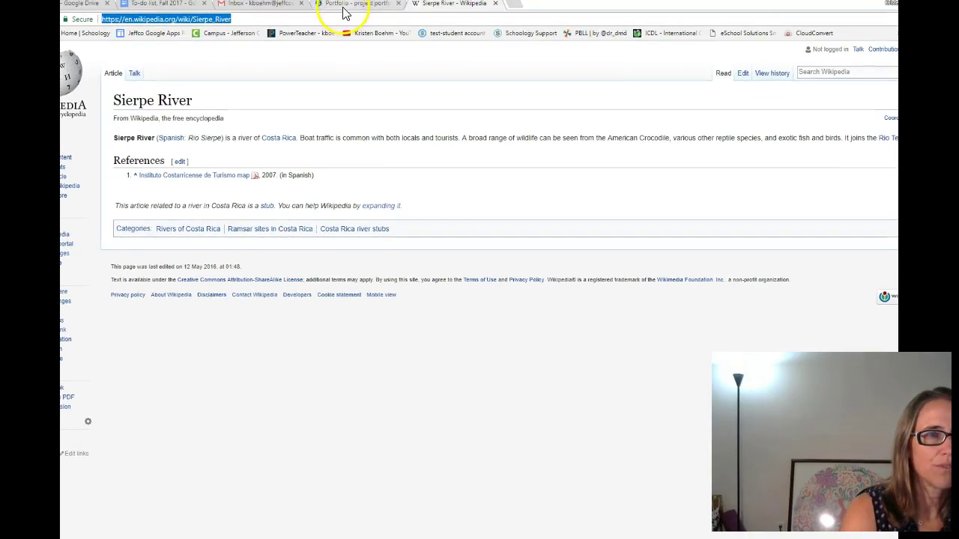
left_click(349, 6)
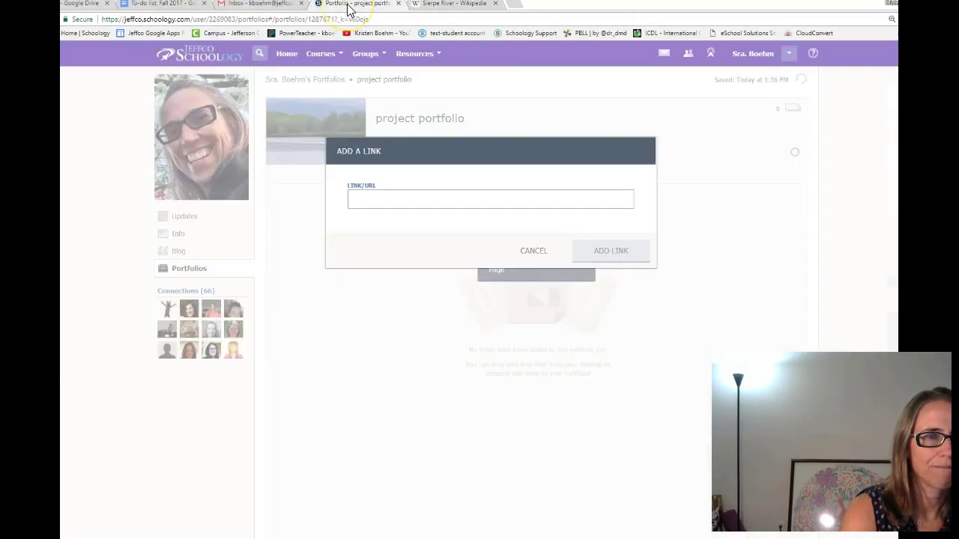
right_click(447, 202)
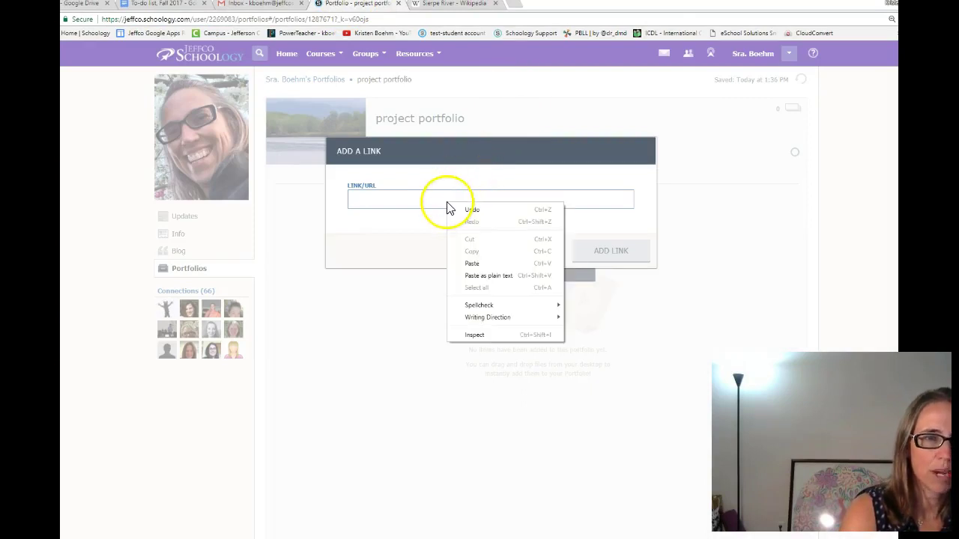
left_click(472, 263)
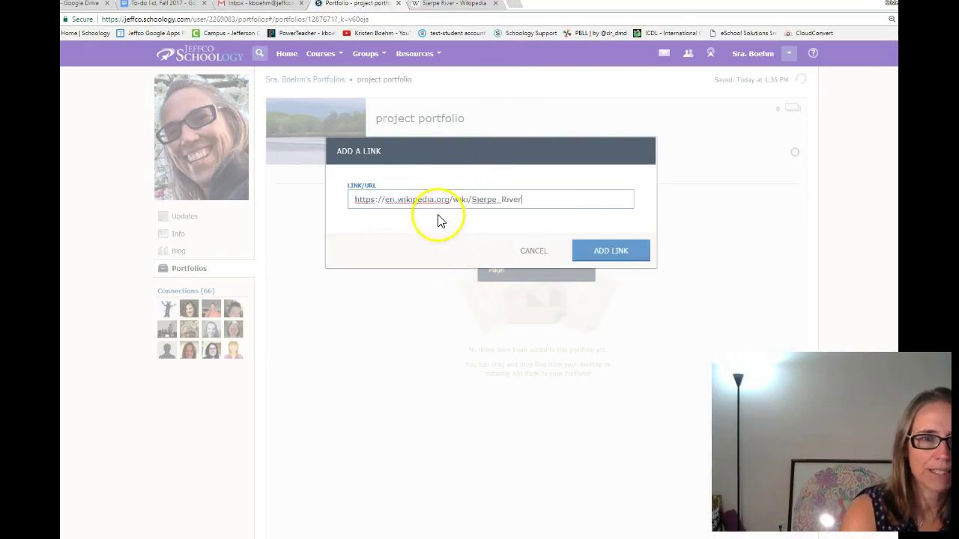
left_click(605, 251)
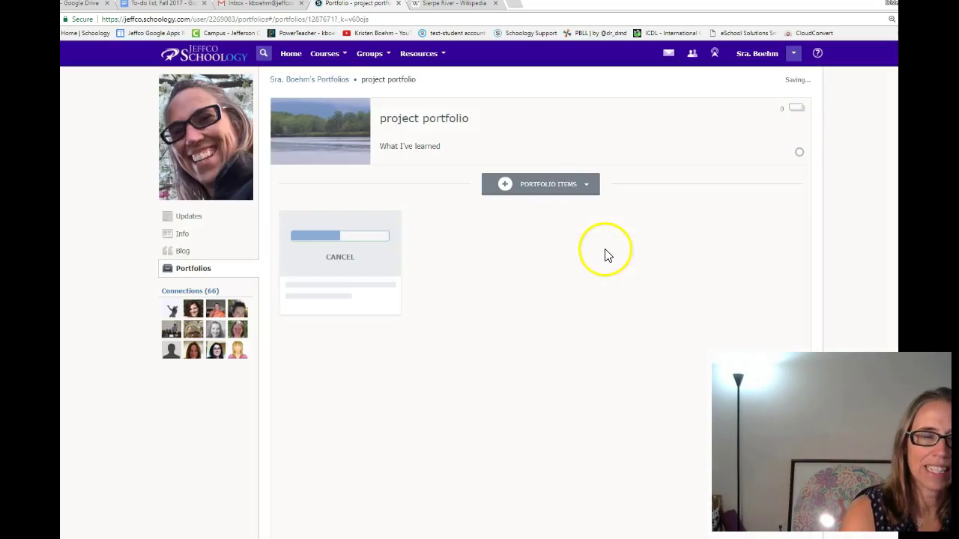
left_click(518, 341)
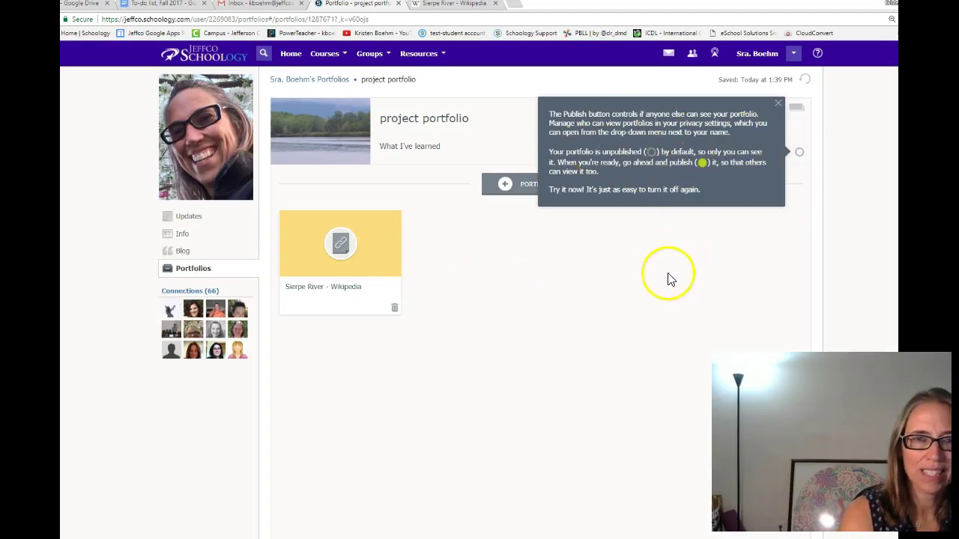
left_click(567, 268)
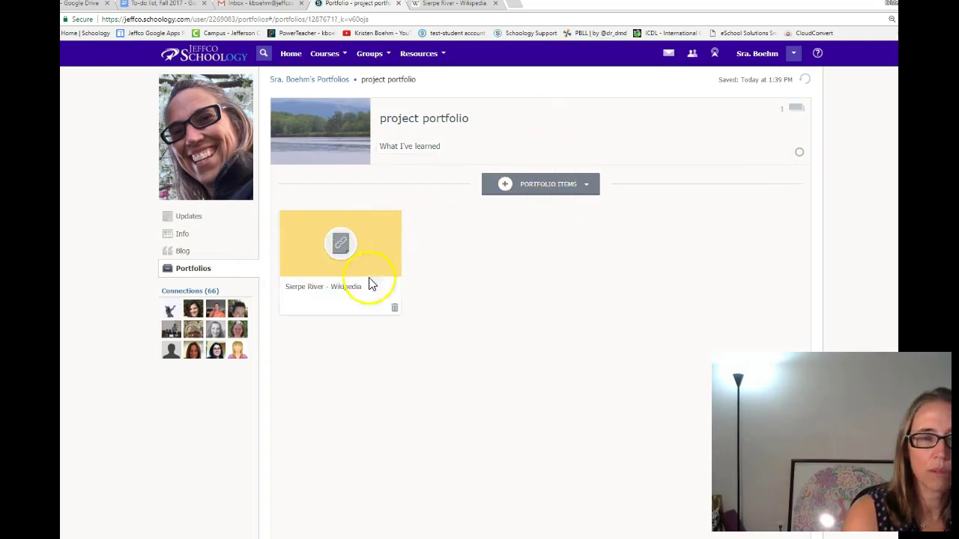
- Add picture 040 from the Costa Rica 2013 folder as a file item and place it before the Sierpe River link
left_click(581, 183)
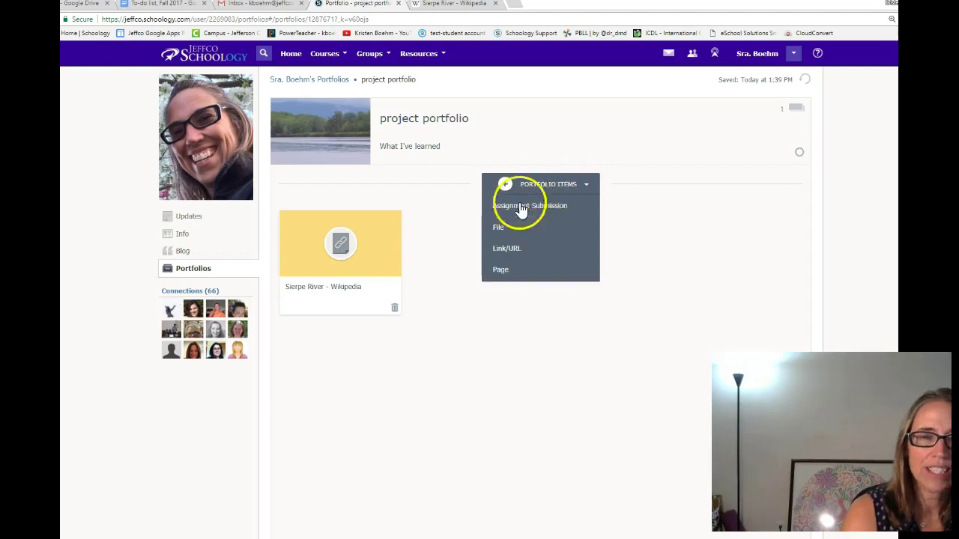
left_click(497, 227)
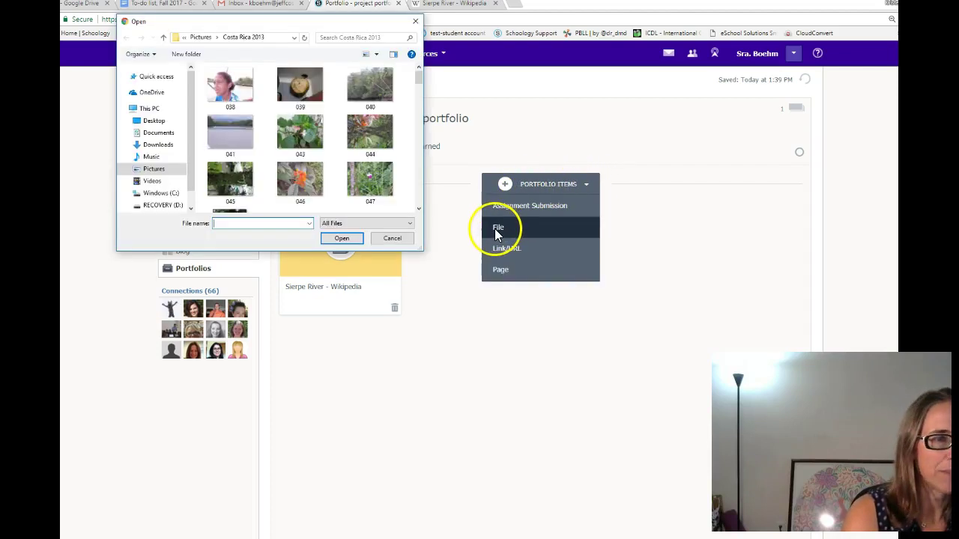
double_click(377, 90)
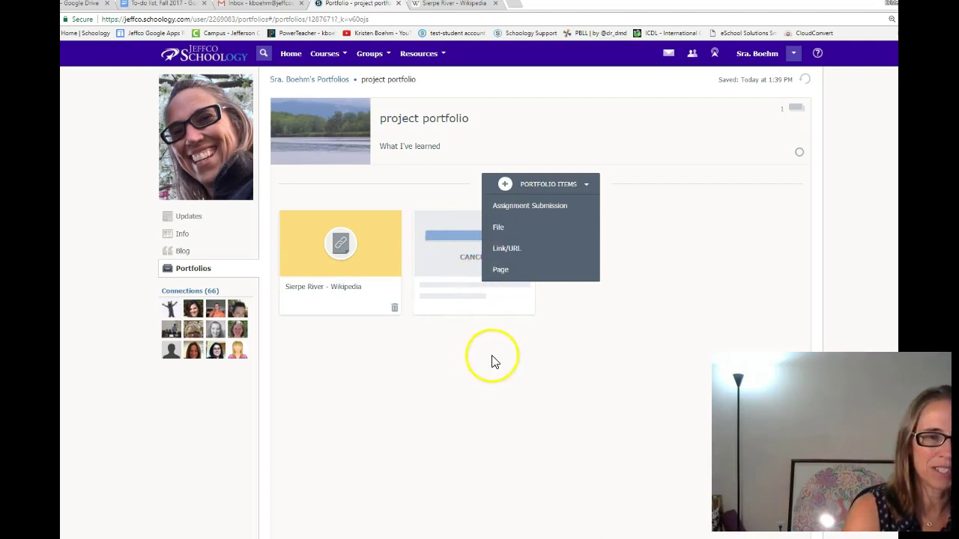
left_click(584, 186)
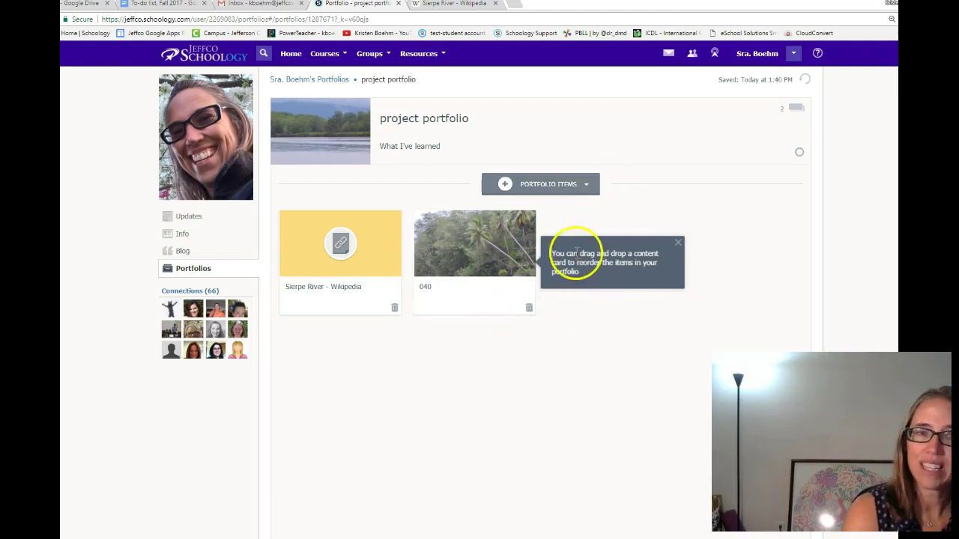
left_click_drag(474, 229, 284, 255)
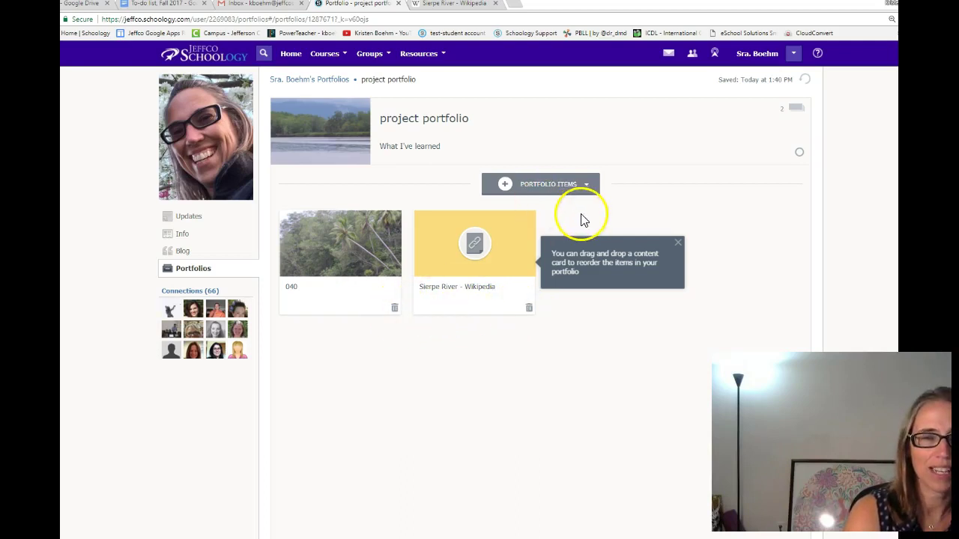
left_click(678, 243)
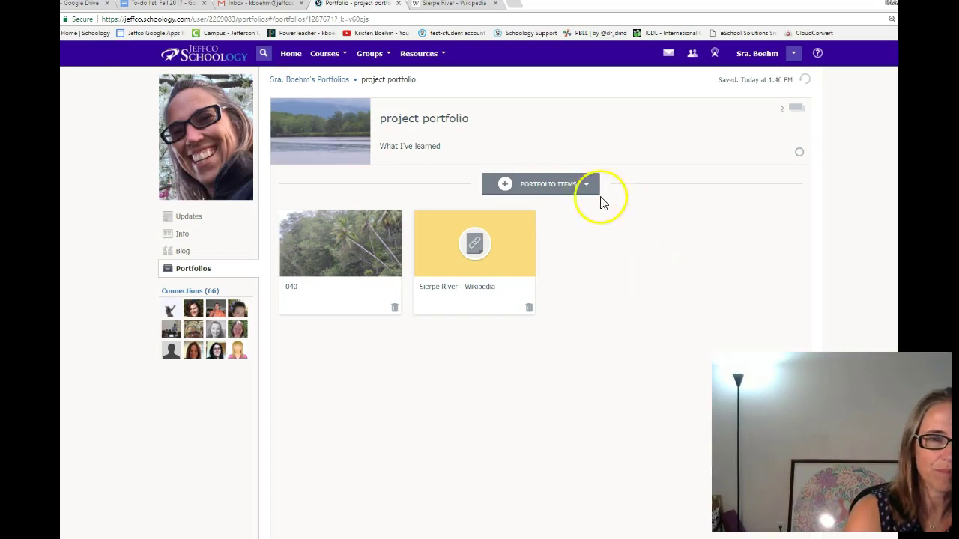
- Add a new page to the portfolio, and step through the neighbouring link and picture items
left_click(583, 186)
left_click(503, 271)
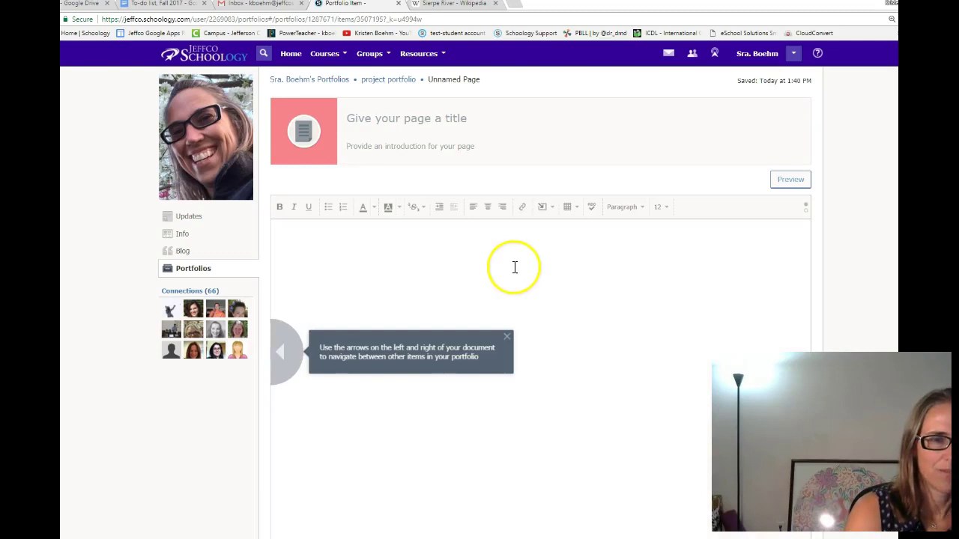
left_click(278, 359)
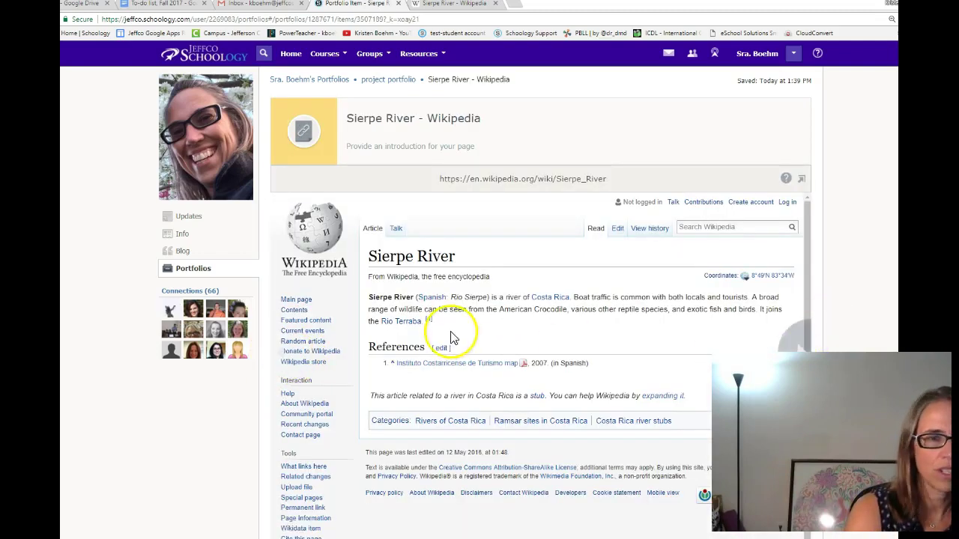
left_click(285, 360)
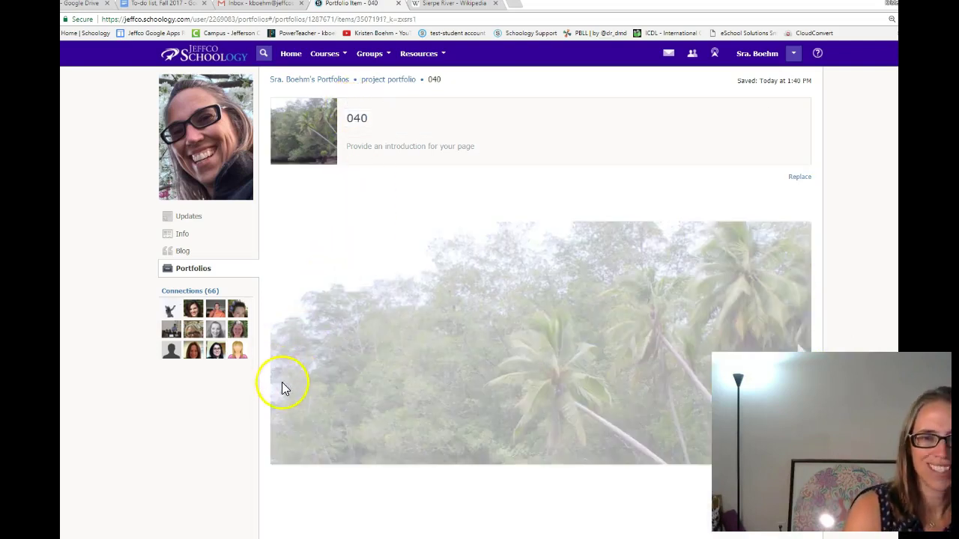
left_click(801, 348)
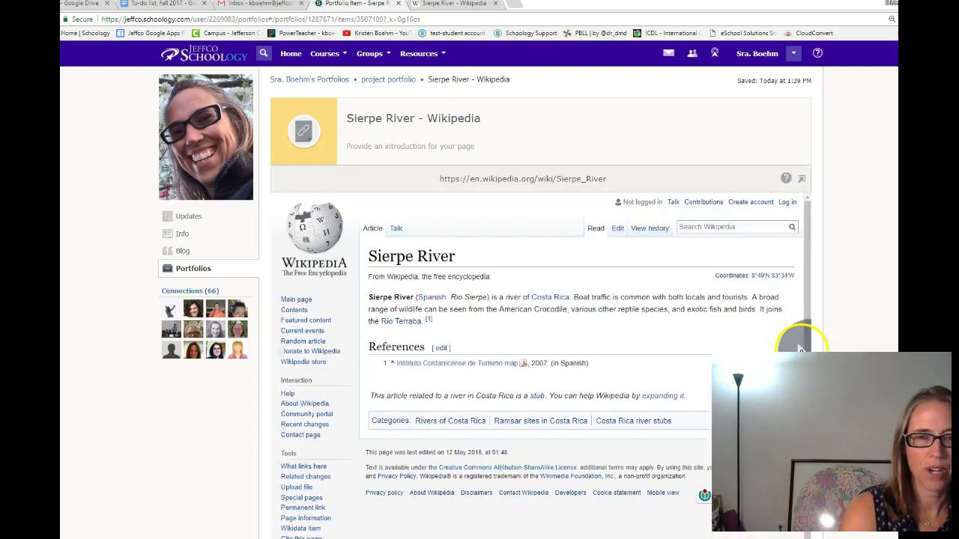
- Write "This is a new document or page for my portfolio" on the new page and look over the content types that can be inserted
left_click(800, 350)
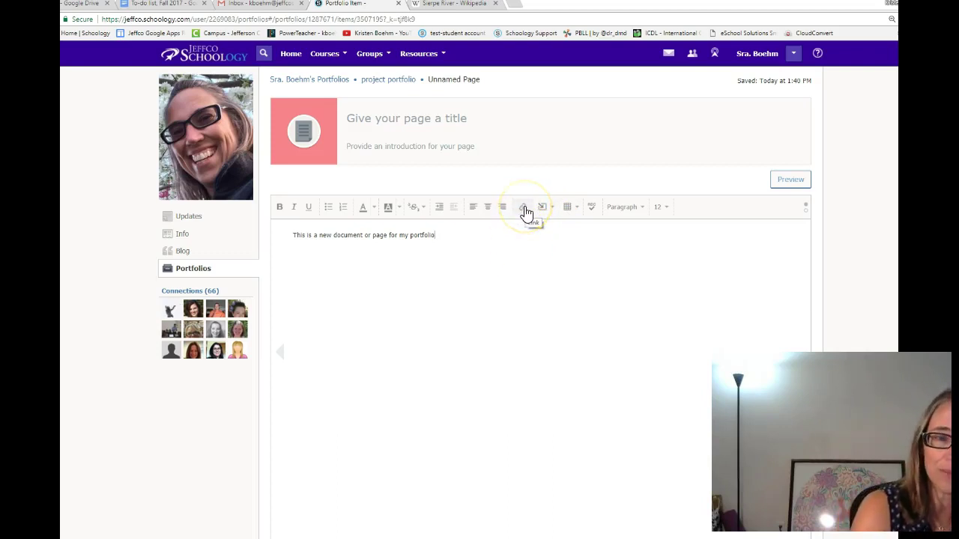
left_click(552, 211)
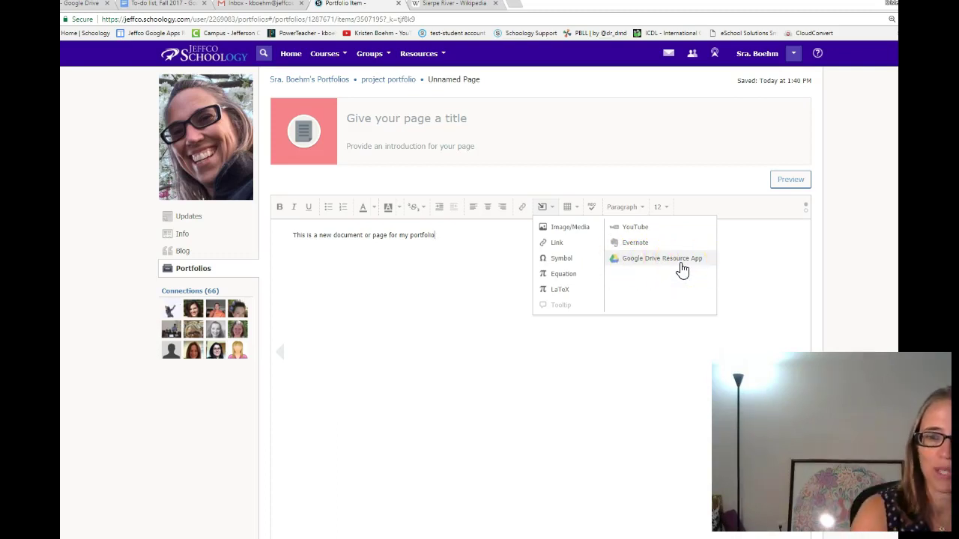
left_click(650, 260)
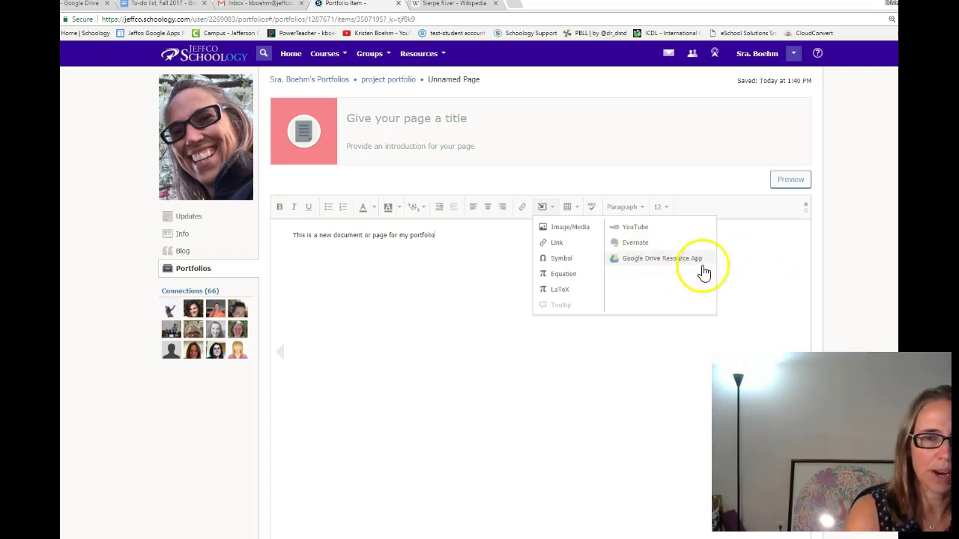
left_click(575, 234)
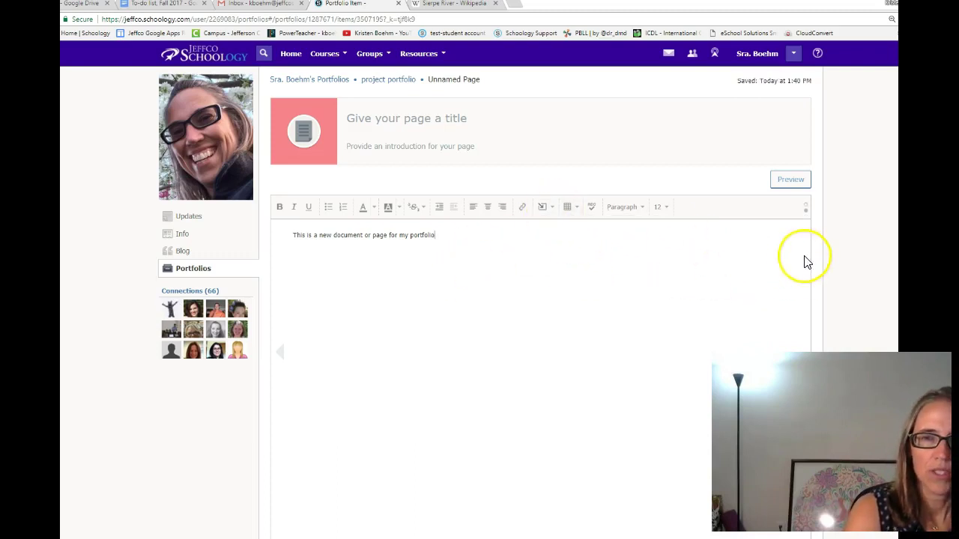
- Preview the new page and title it "example"
left_click(796, 183)
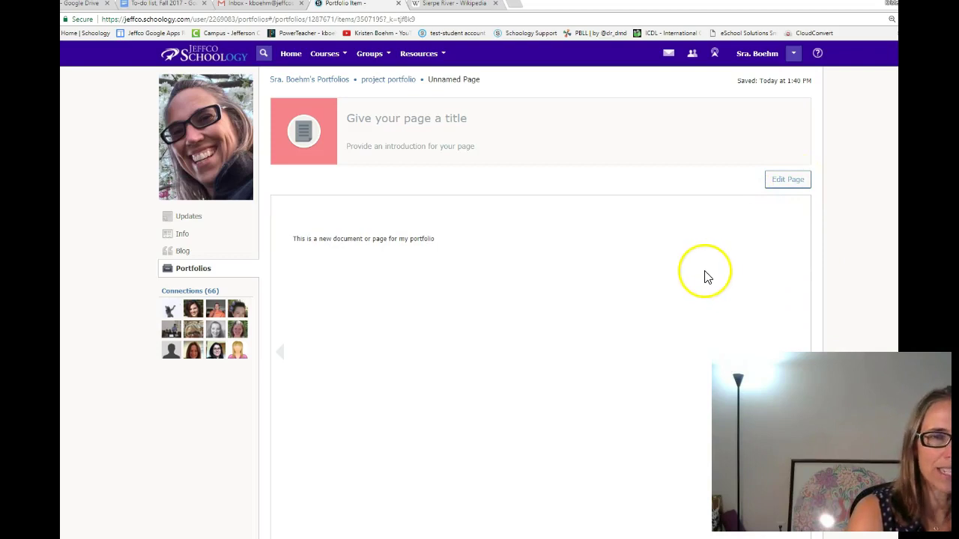
scroll(714, 193, "down", 2)
scroll(712, 188, "up", 2)
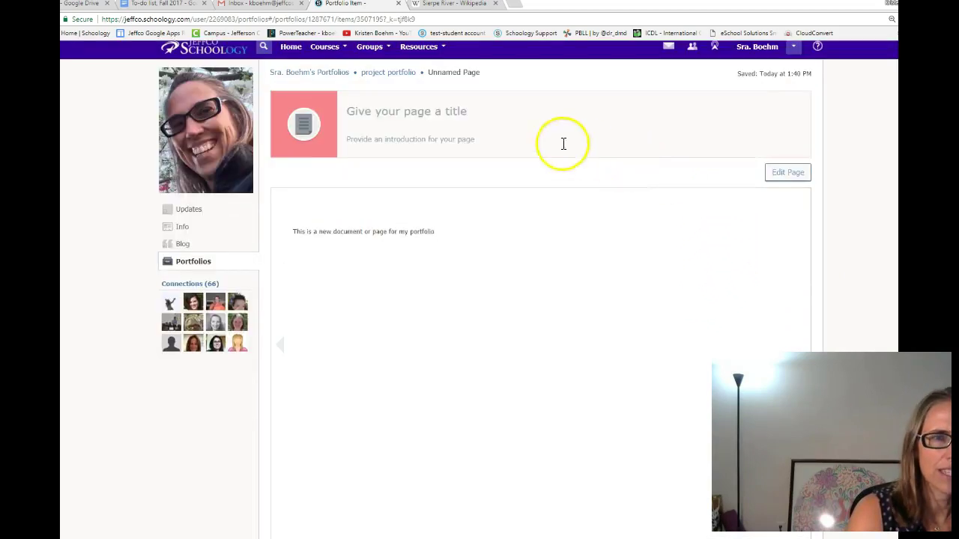
left_click(465, 119)
type("Exa")
left_click(458, 138)
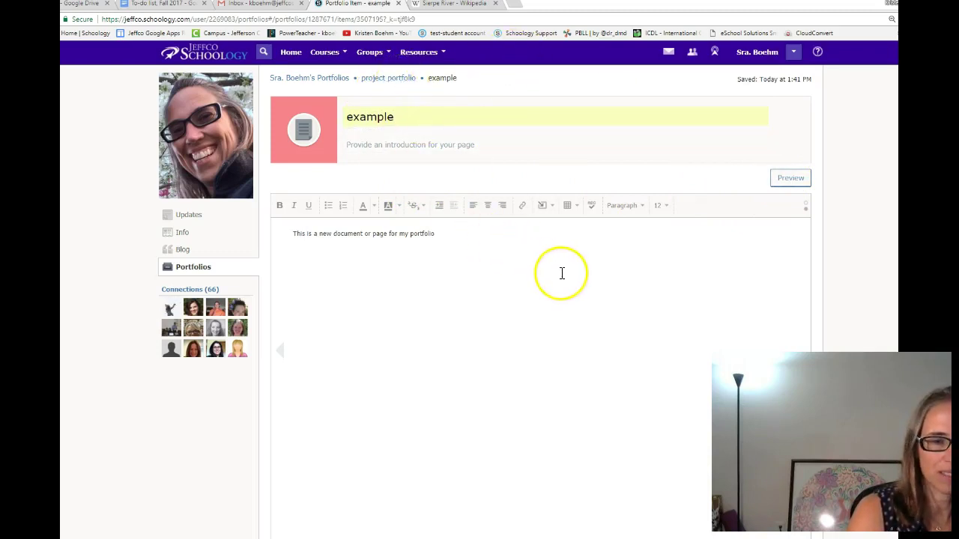
scroll(562, 274, "down", 2)
scroll(562, 274, "up", 2)
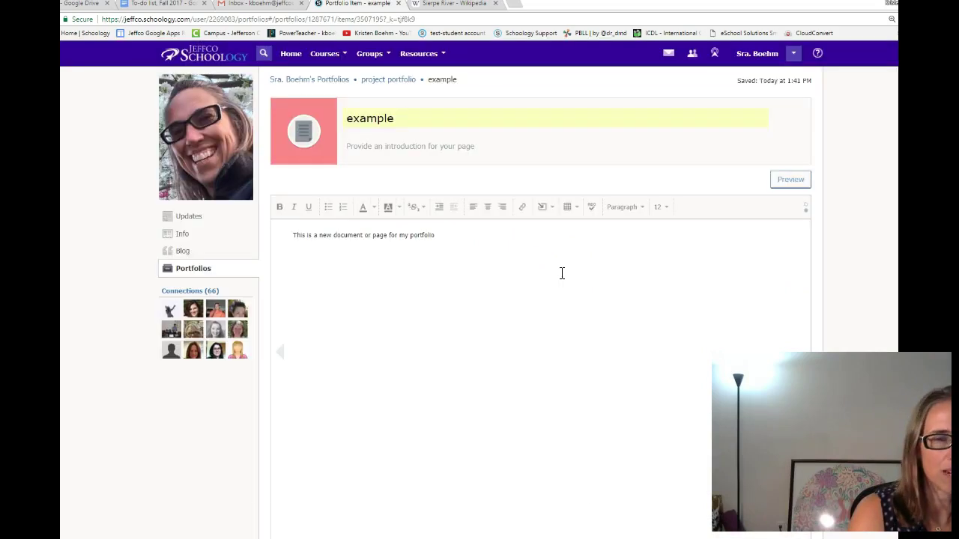
- Return to the portfolio overview and copy the sharing link of the project portfolio
left_click(391, 81)
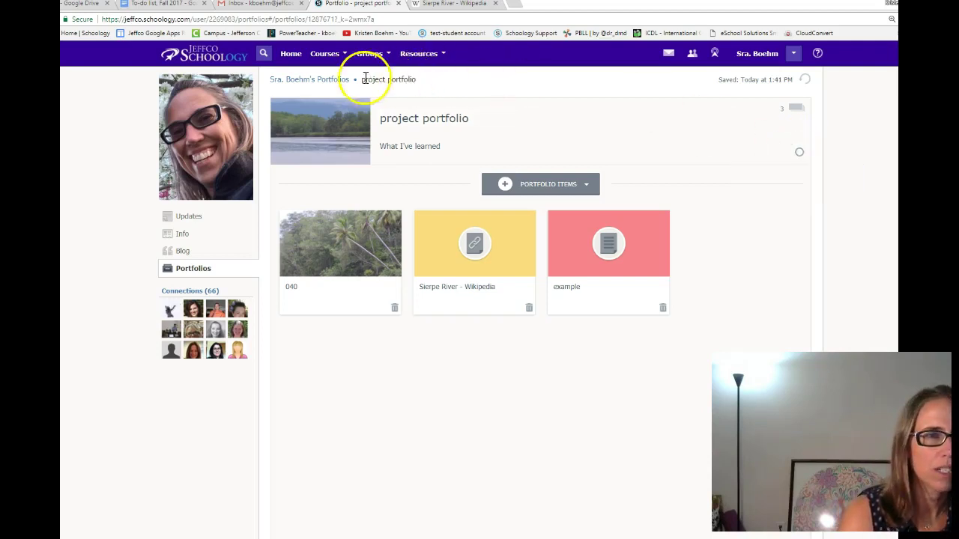
left_click(325, 80)
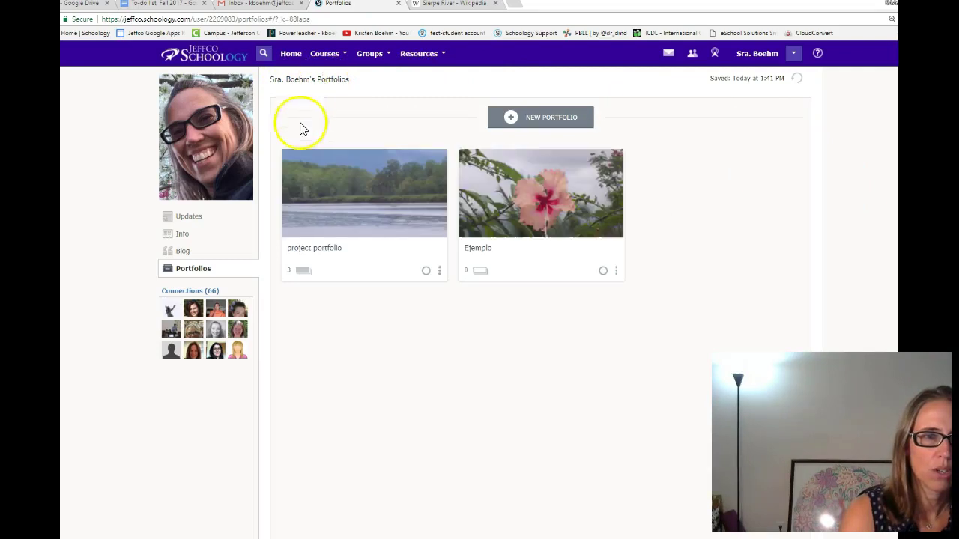
left_click(440, 271)
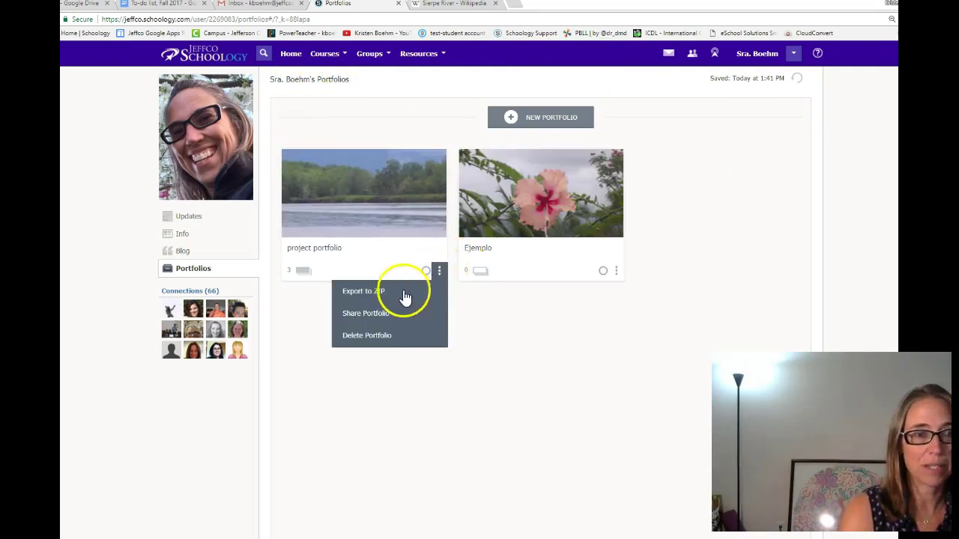
left_click(378, 315)
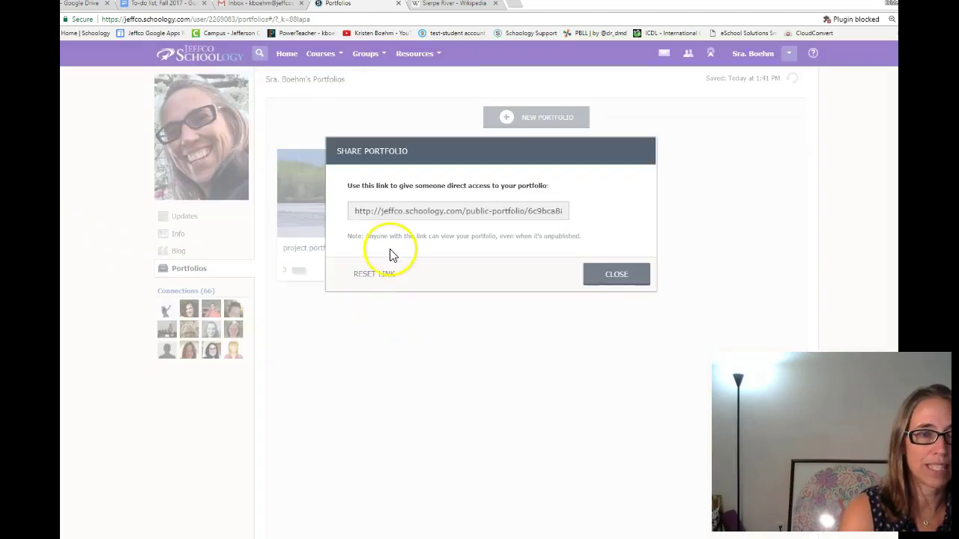
left_click(417, 211)
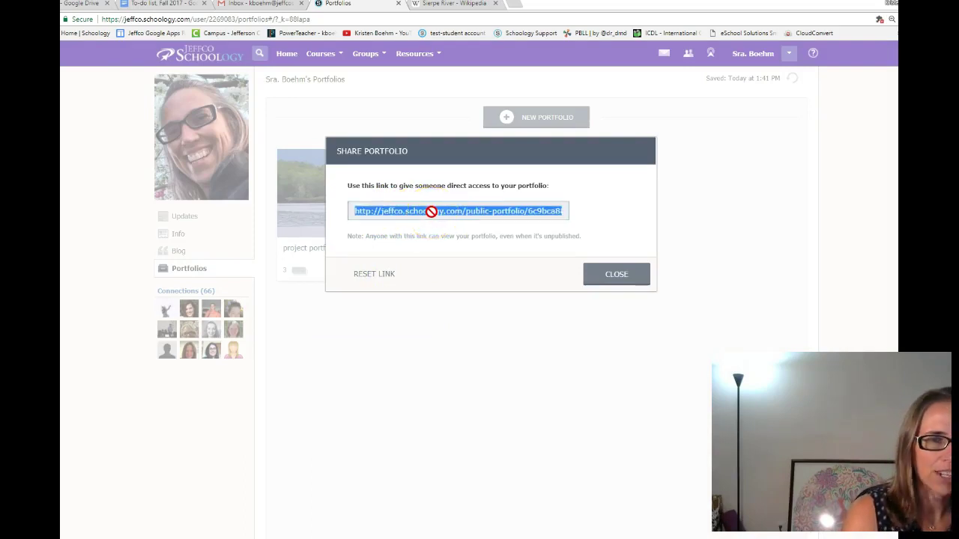
right_click(432, 211)
left_click(447, 220)
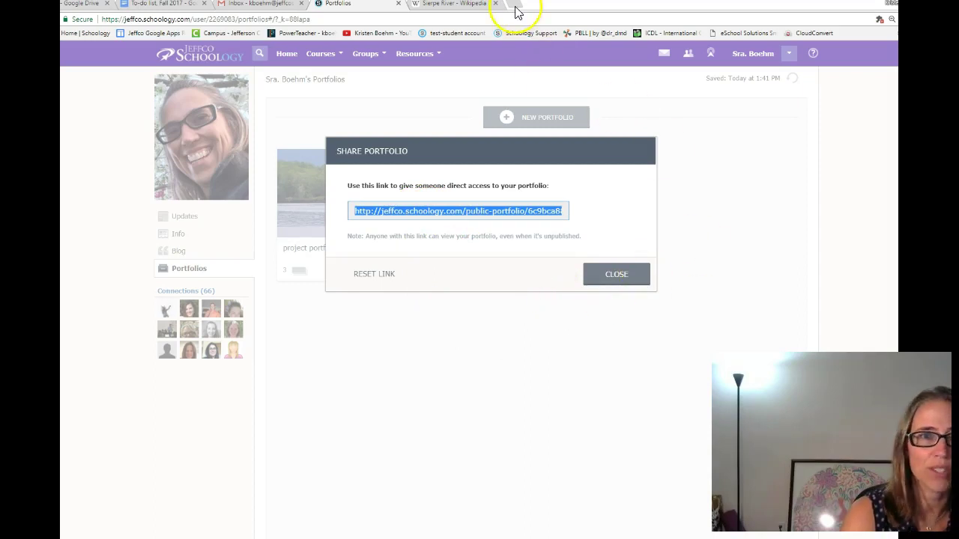
- Open the copied link in a new browser tab to check the shared portfolio, and return to close the sharing dialog
key("ctrl+t")
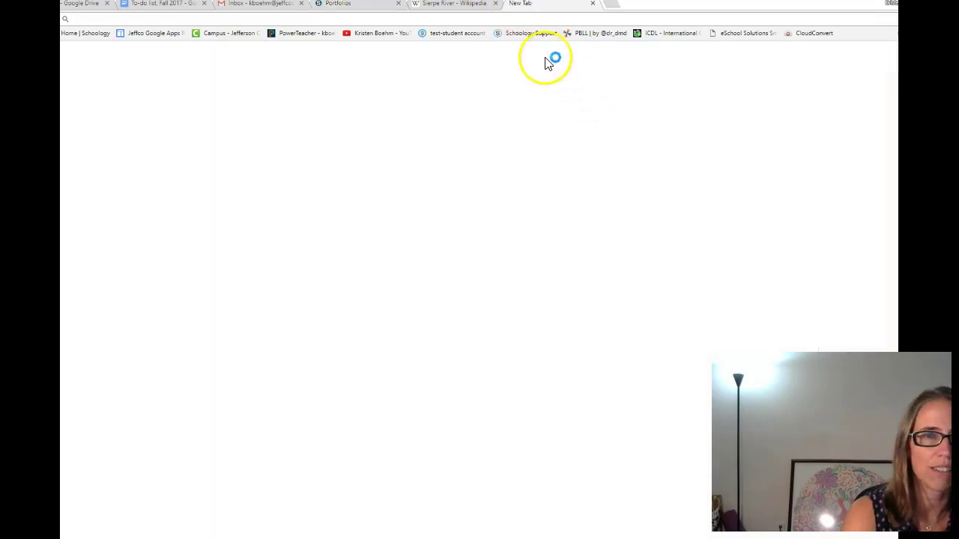
right_click(538, 20)
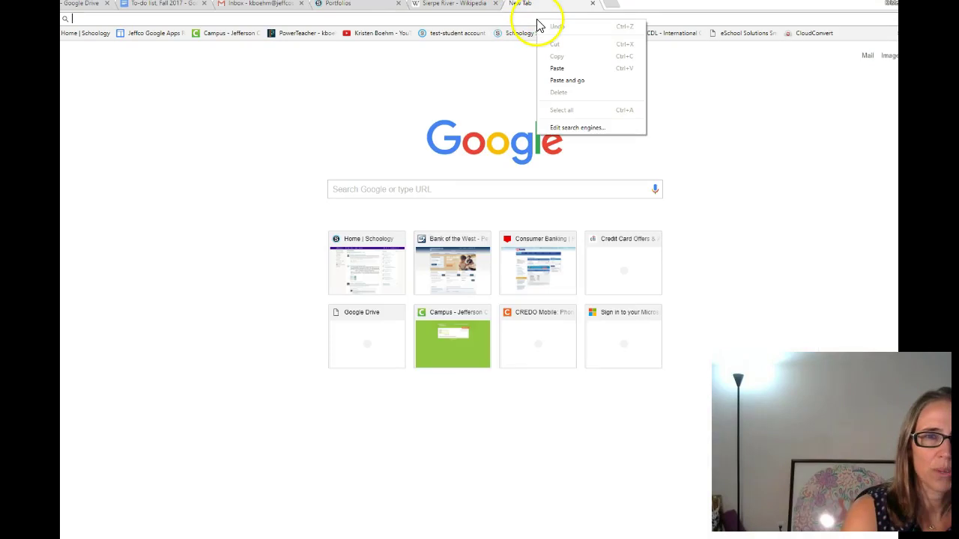
left_click(568, 80)
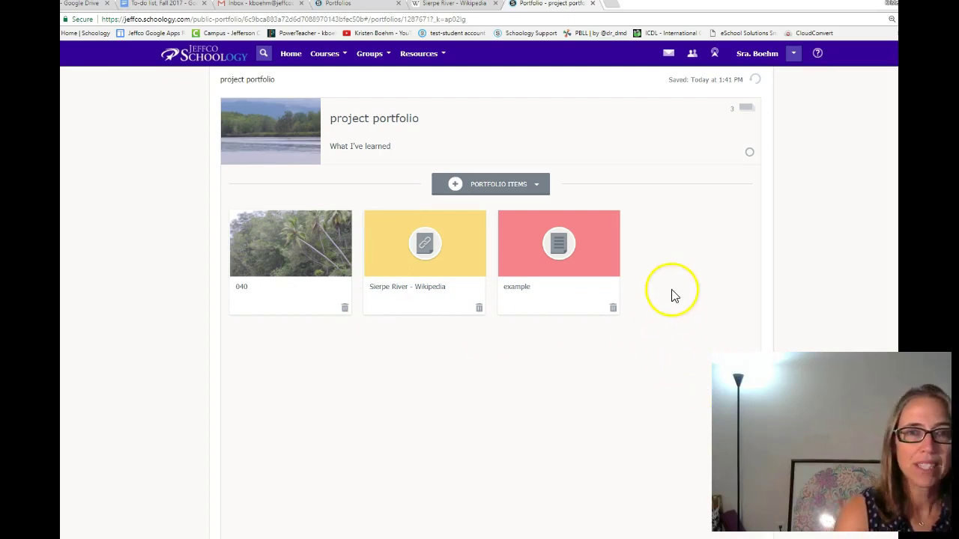
mouse_move(263, 133)
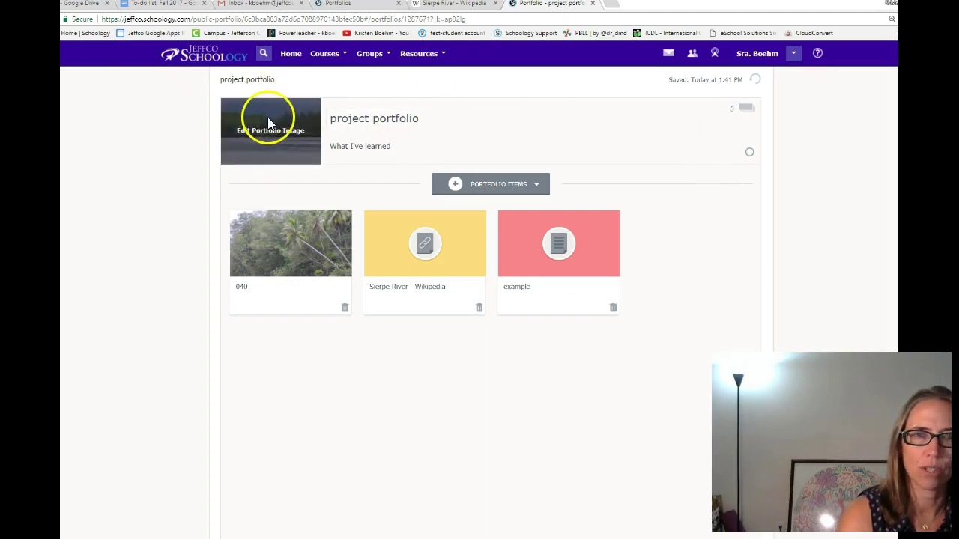
left_click(265, 121)
left_click(547, 348)
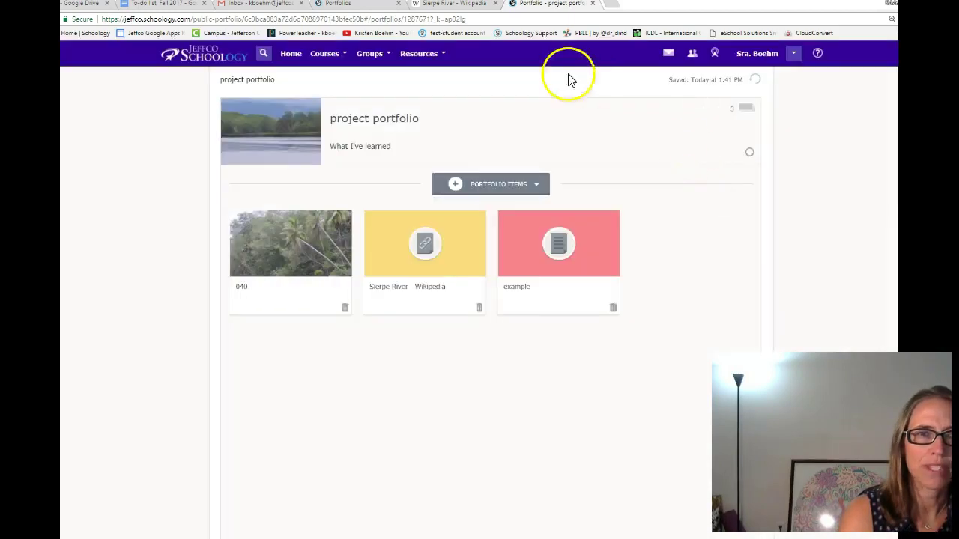
left_click(351, 6)
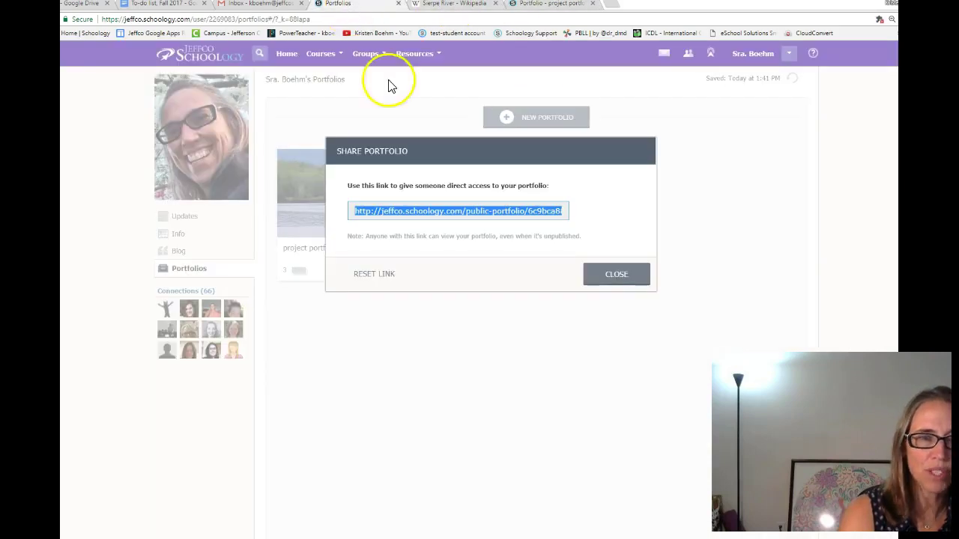
left_click(608, 276)
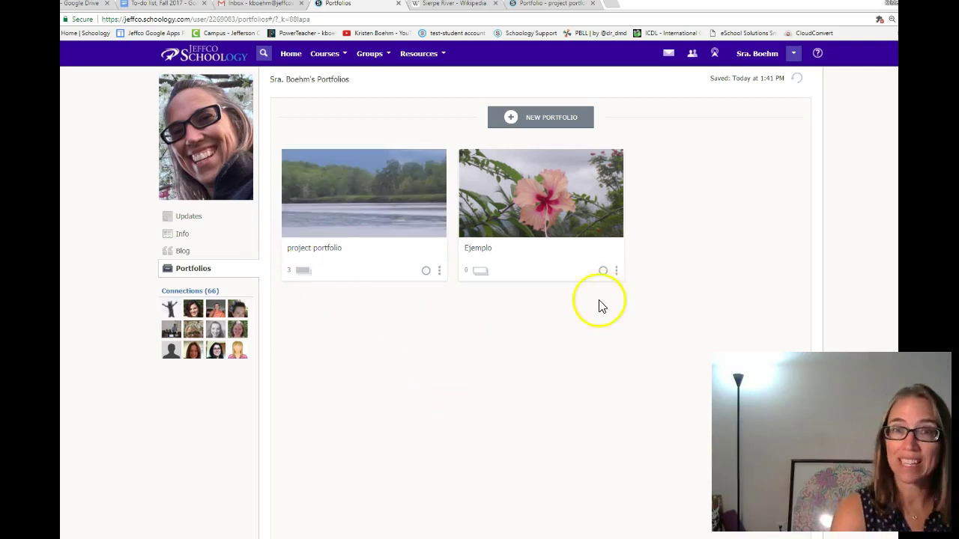
- Publish the project portfolio from its own page and unpublish it again from the portfolio overview
left_click(355, 196)
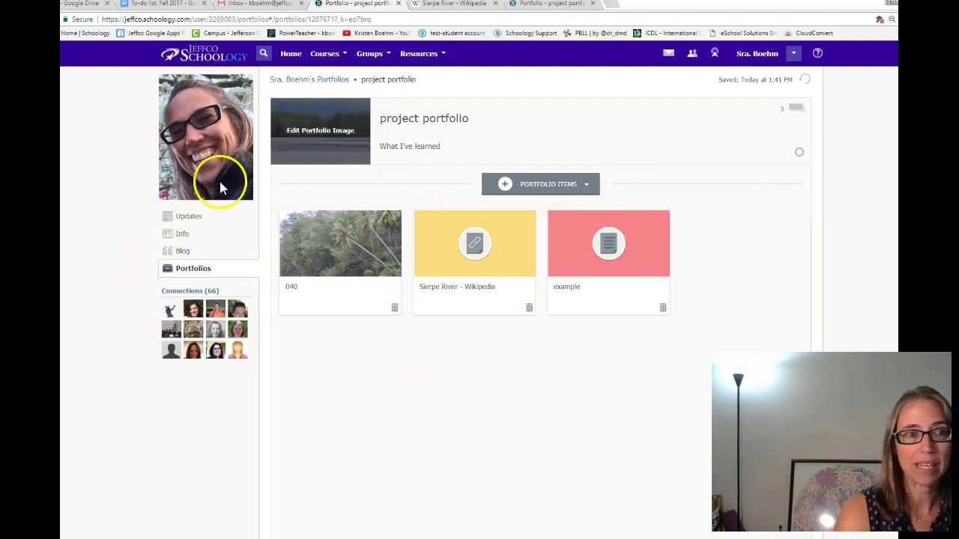
mouse_move(219, 187)
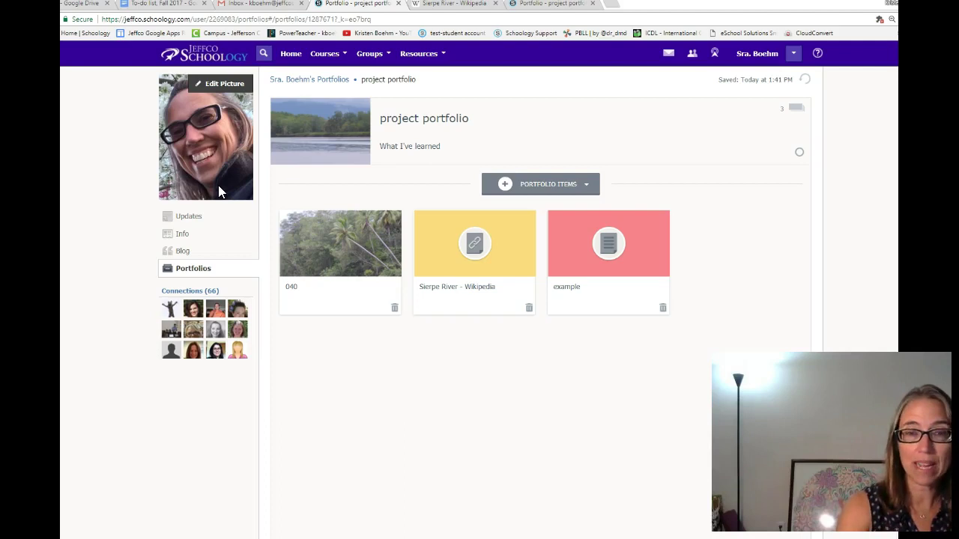
left_click(800, 154)
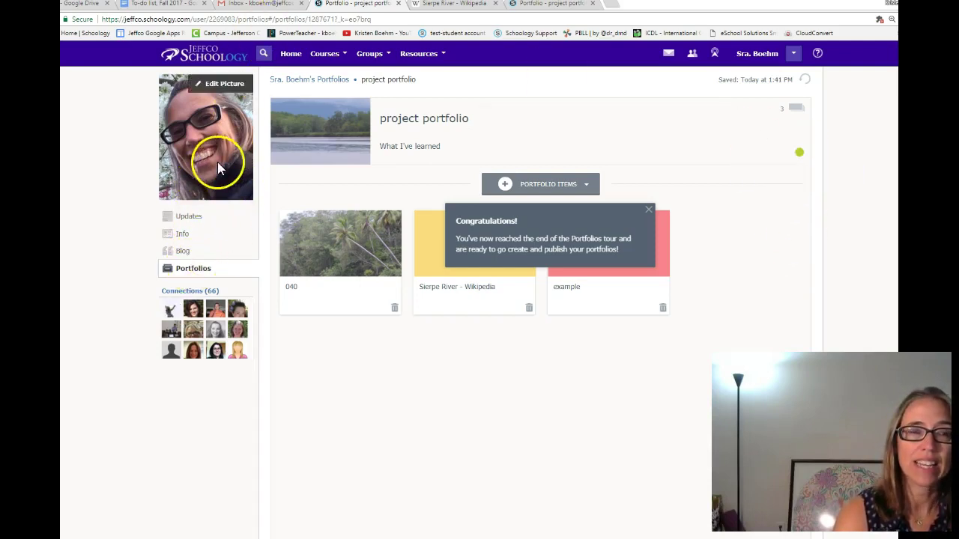
left_click(197, 270)
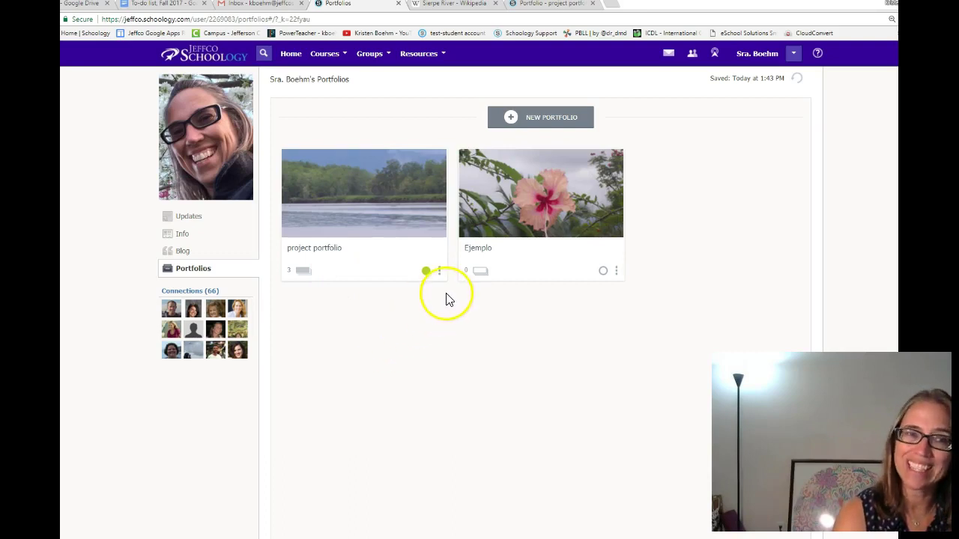
left_click(425, 272)
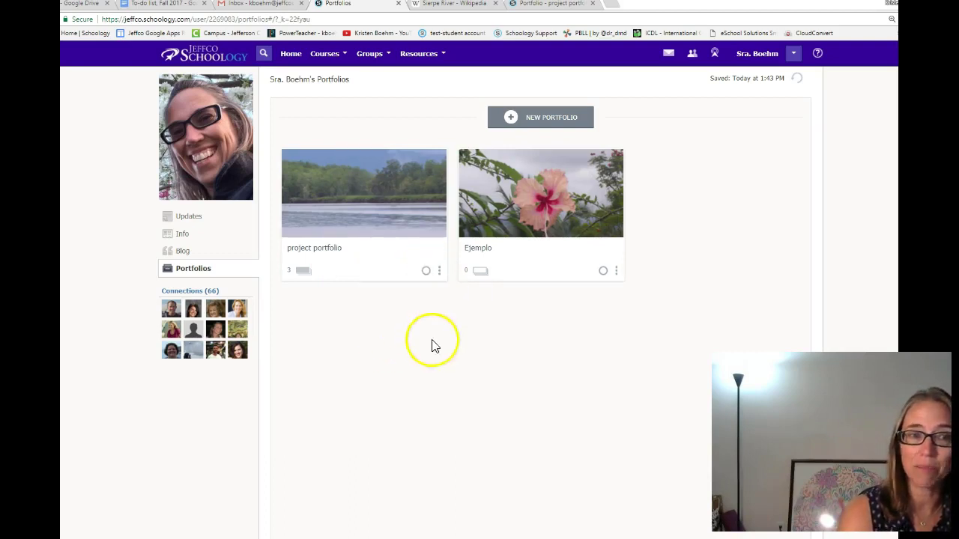